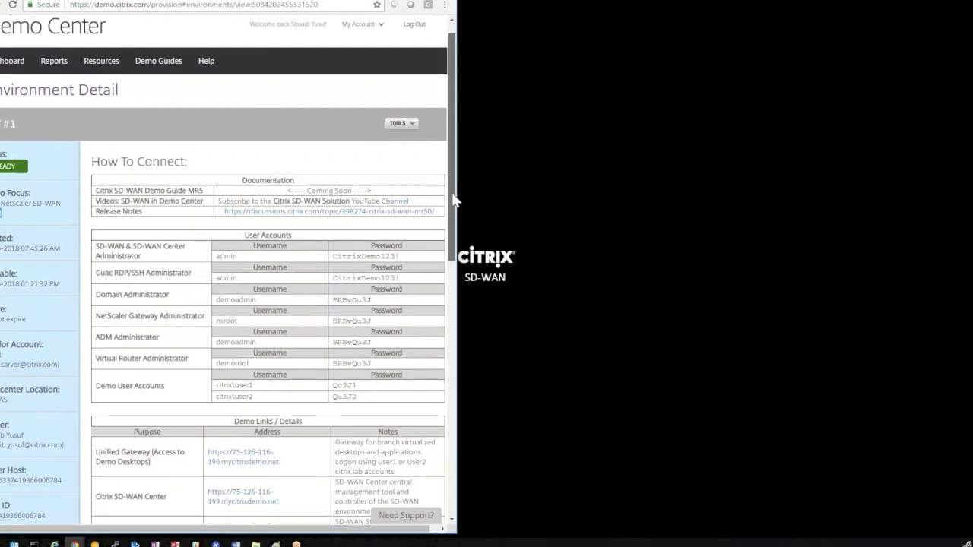
Scroll to How To Connect and highlight the two Demo User Accounts rows with their passwords
{"action": "scroll", "coordinate": [452, 211], "scroll_direction": "down", "scroll_amount": 2}
{"action": "scroll", "coordinate": [459, 219], "scroll_direction": "down", "scroll_amount": 5}
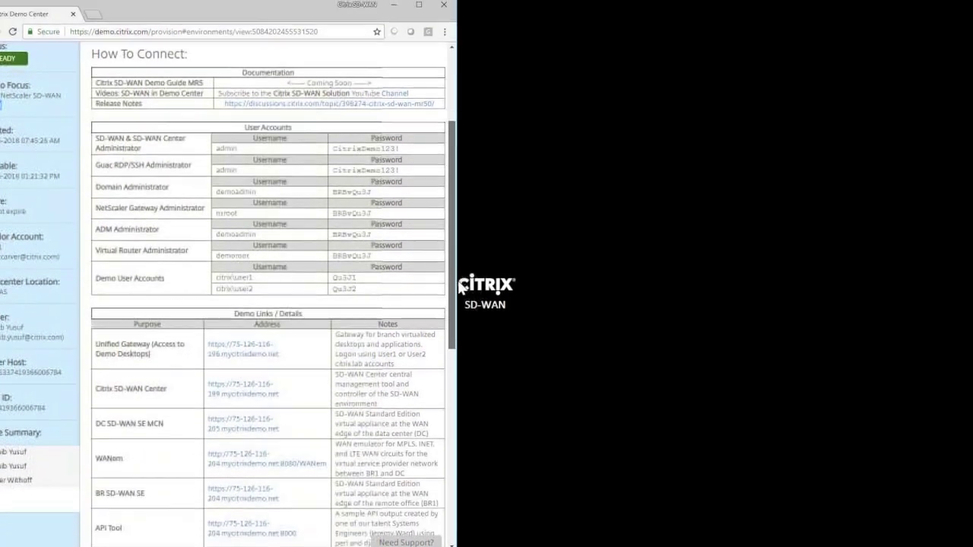
{"action": "scroll", "coordinate": [463, 356], "scroll_direction": "down", "scroll_amount": 8}
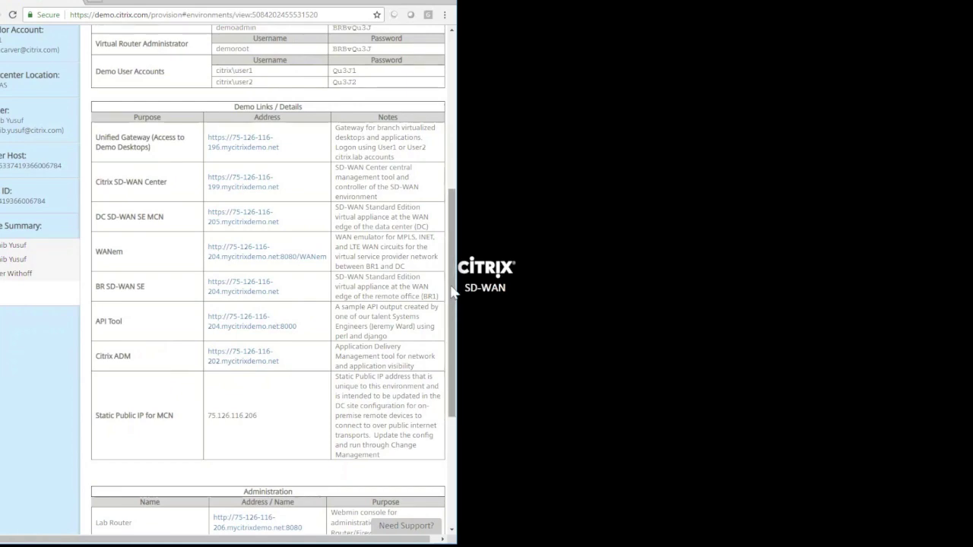
{"action": "left_click_drag", "start_coordinate": [453, 295], "coordinate": [454, 221]}
{"action": "scroll", "coordinate": [454, 238], "scroll_direction": "up", "scroll_amount": 2}
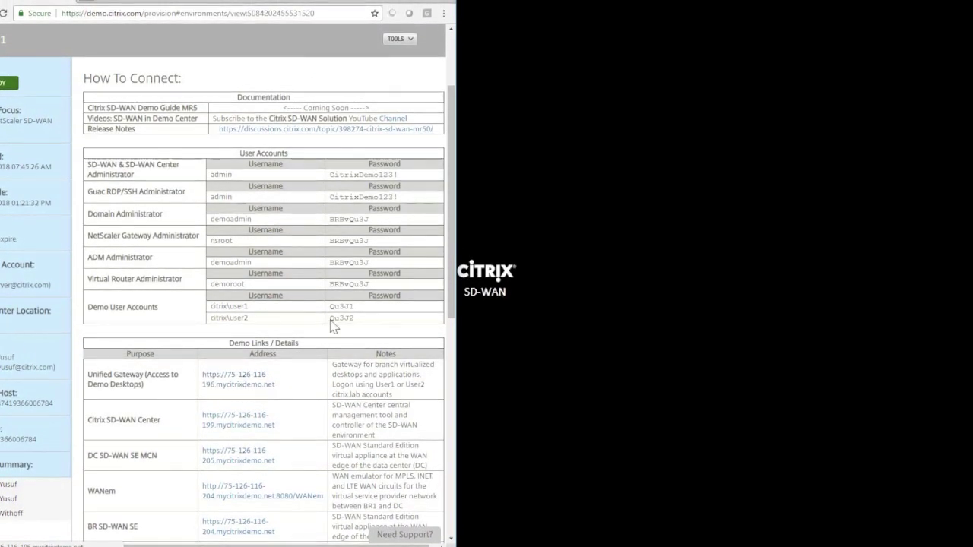
{"action": "left_click_drag", "start_coordinate": [215, 307], "coordinate": [213, 309]}
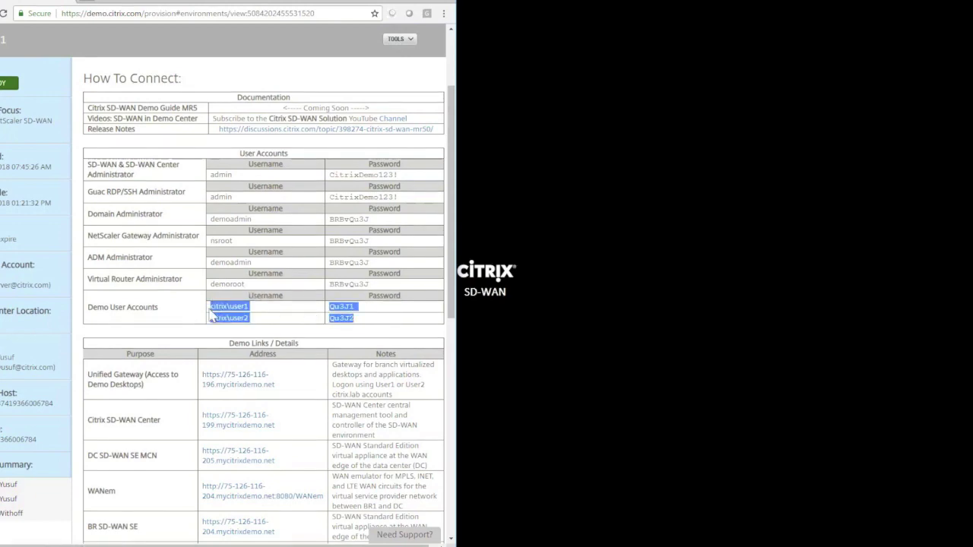
{"action": "left_click_drag", "start_coordinate": [450, 283], "coordinate": [450, 260]}
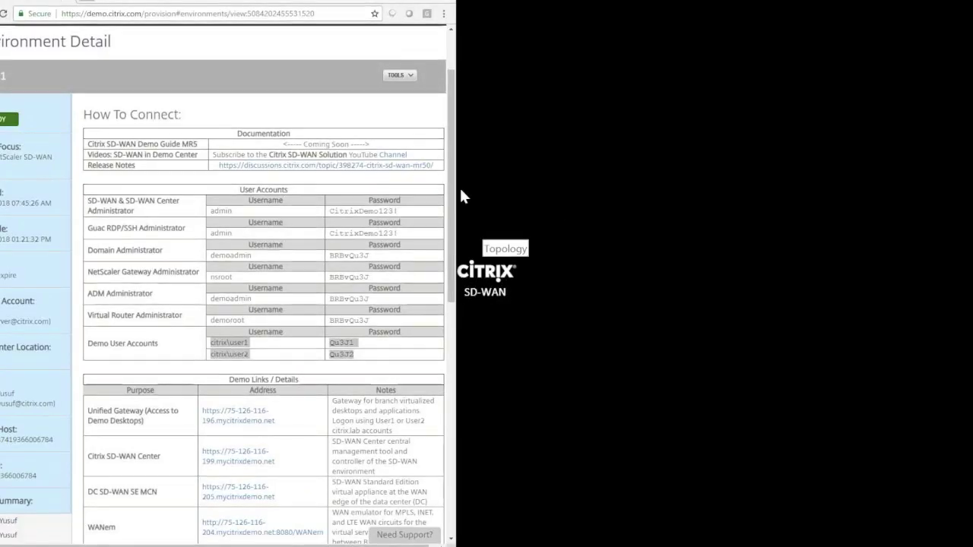
Open the Unified Gateway link in a new browser tab
{"action": "left_click_drag", "start_coordinate": [454, 199], "coordinate": [453, 234]}
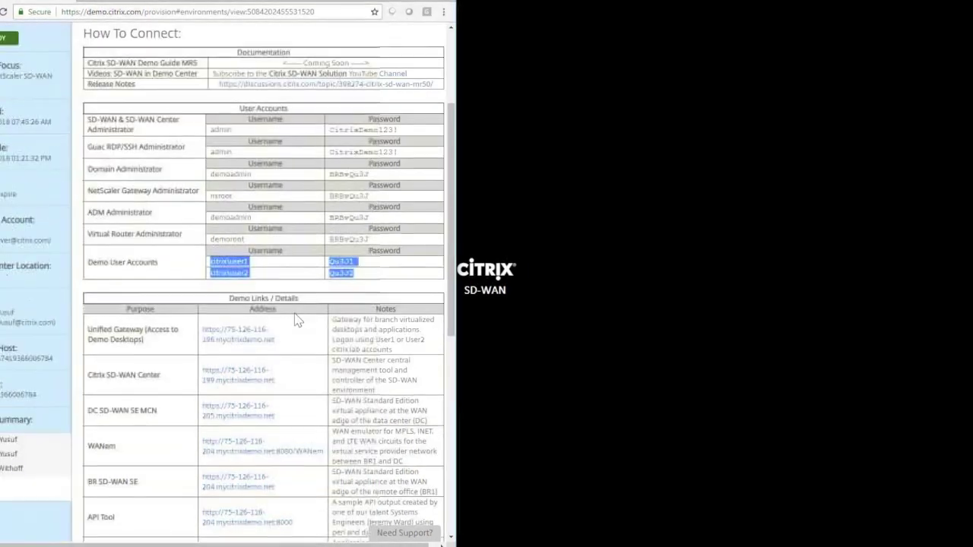
{"action": "right_click", "coordinate": [238, 345]}
{"action": "left_click", "coordinate": [274, 352]}
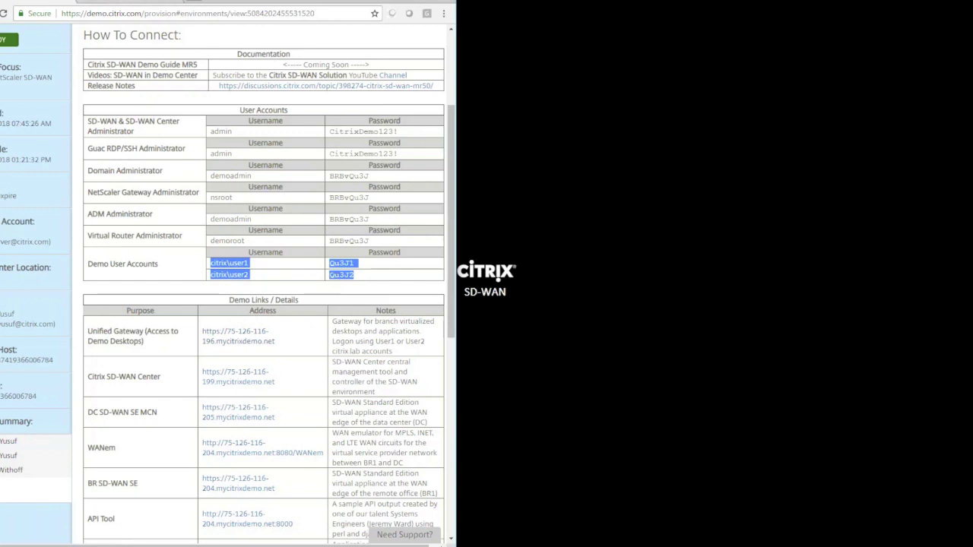
Copy the first demo user's password and bring it to the gateway log-on page
{"action": "double_click", "coordinate": [344, 263]}
{"action": "right_click", "coordinate": [342, 261]}
{"action": "left_click", "coordinate": [360, 272]}
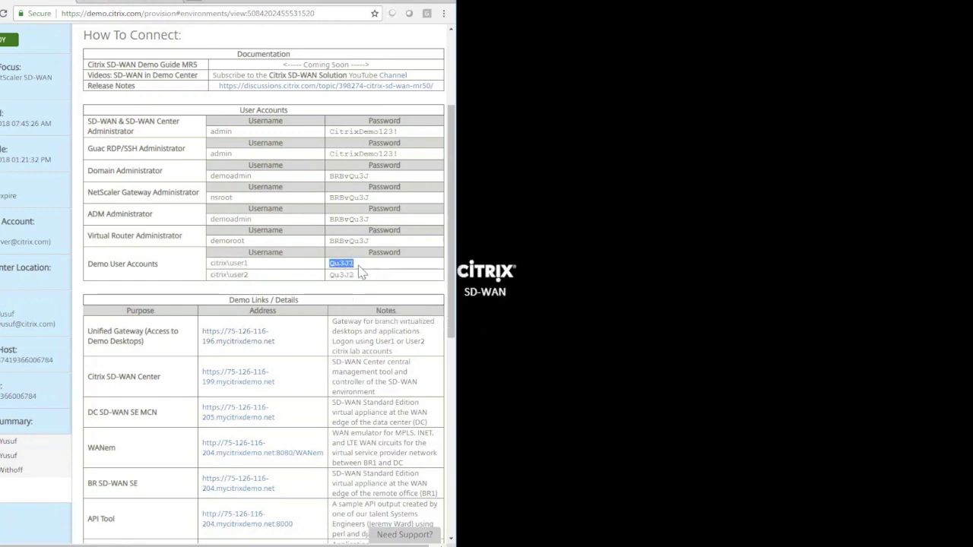
{"action": "left_click", "coordinate": [125, 4]}
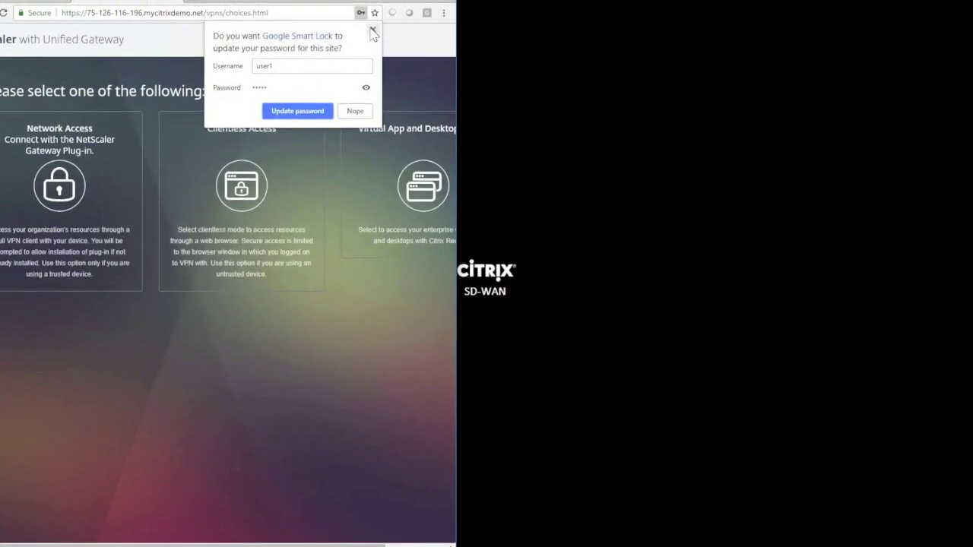
Decline the password-save offer, choose Virtual Apps and Desktops, and launch Data Center Desktop - Win10
{"action": "left_click", "coordinate": [373, 24]}
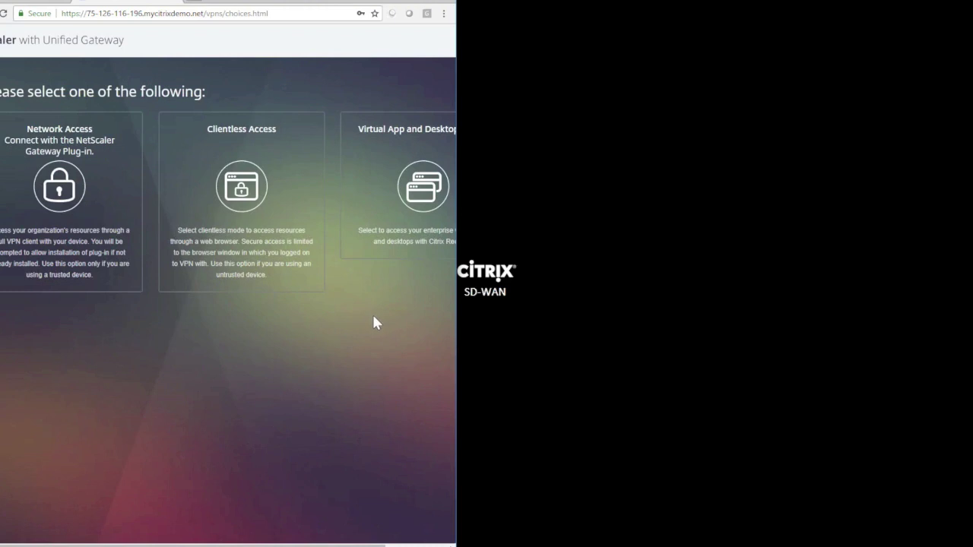
{"action": "left_click", "coordinate": [388, 200]}
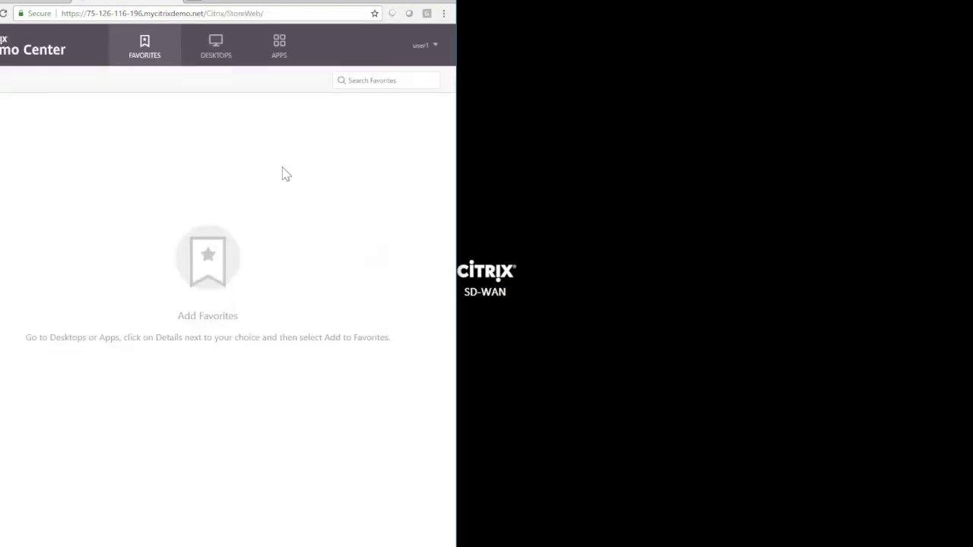
{"action": "left_click", "coordinate": [217, 55]}
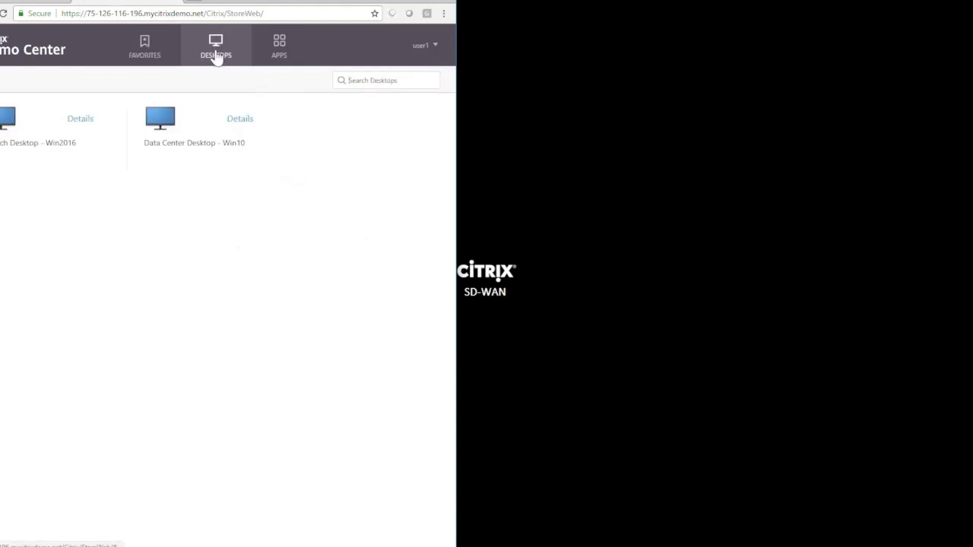
{"action": "left_click", "coordinate": [156, 123]}
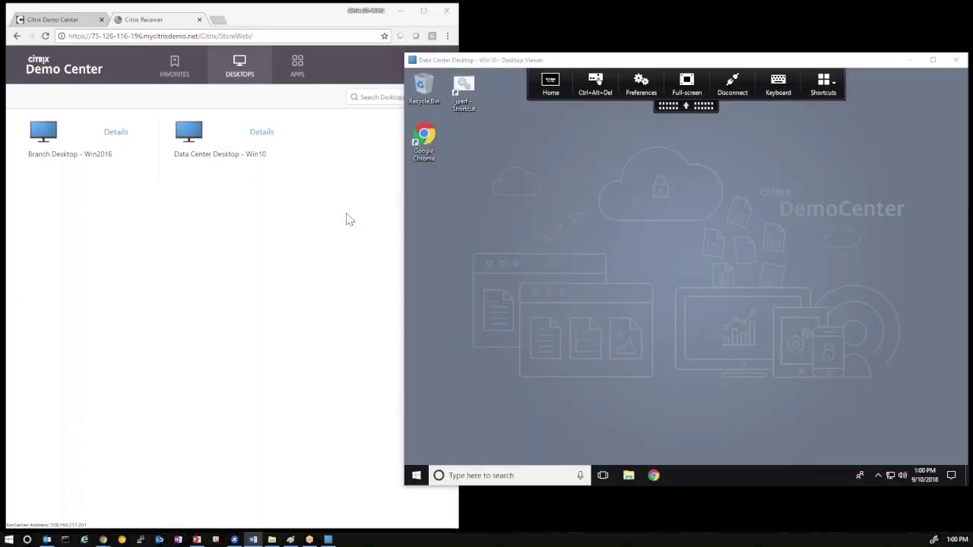
Run a JPerf client test to server 172.16.1.11 with a 1000-second transmit time
{"action": "left_click", "coordinate": [621, 296]}
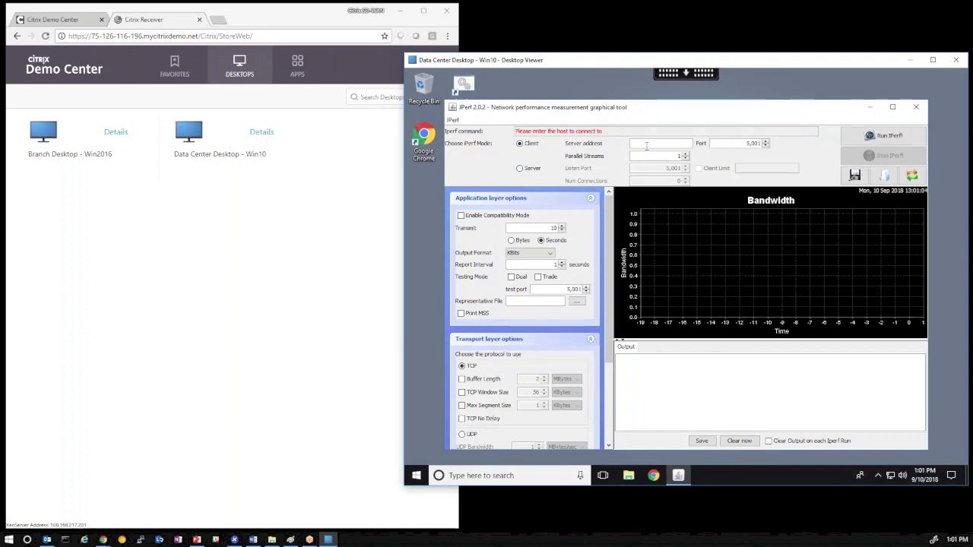
{"action": "type", "text": "172"}
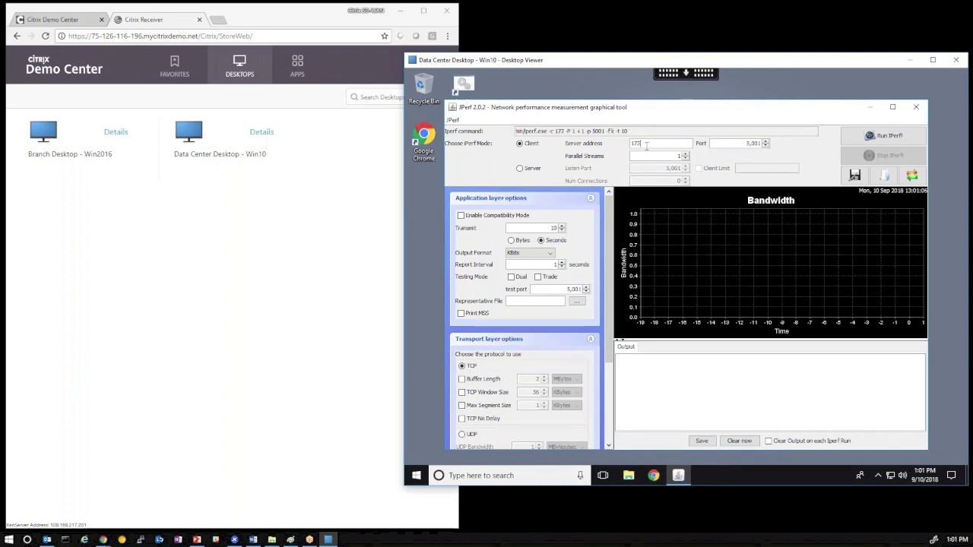
{"action": "type", "text": ".16.1.11"}
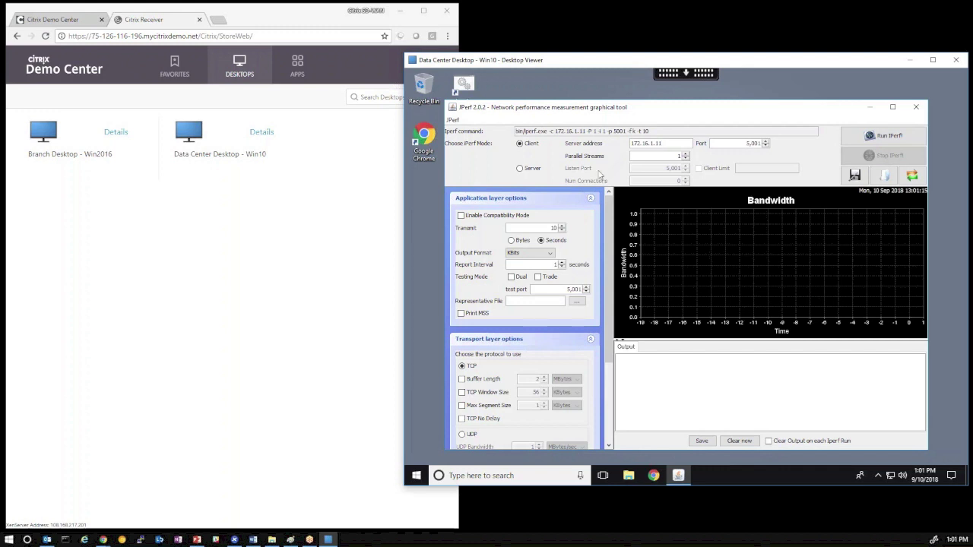
{"action": "left_click_drag", "start_coordinate": [667, 143], "coordinate": [628, 143]}
{"action": "left_click", "coordinate": [556, 227]}
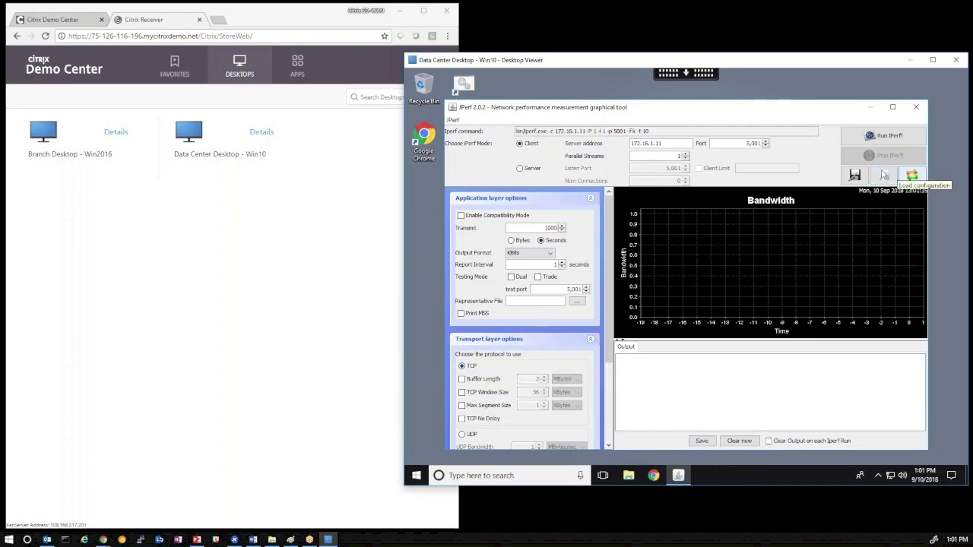
{"action": "left_click", "coordinate": [878, 134]}
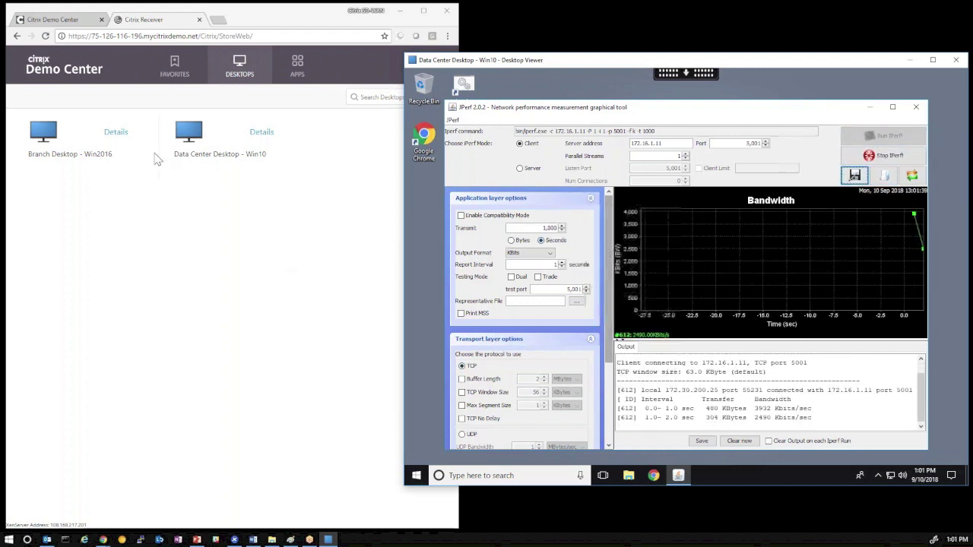
From the Demo Center links, open the BR SD-WAN SE appliance page in a new tab
{"action": "left_click", "coordinate": [47, 21]}
{"action": "left_click", "coordinate": [175, 394]}
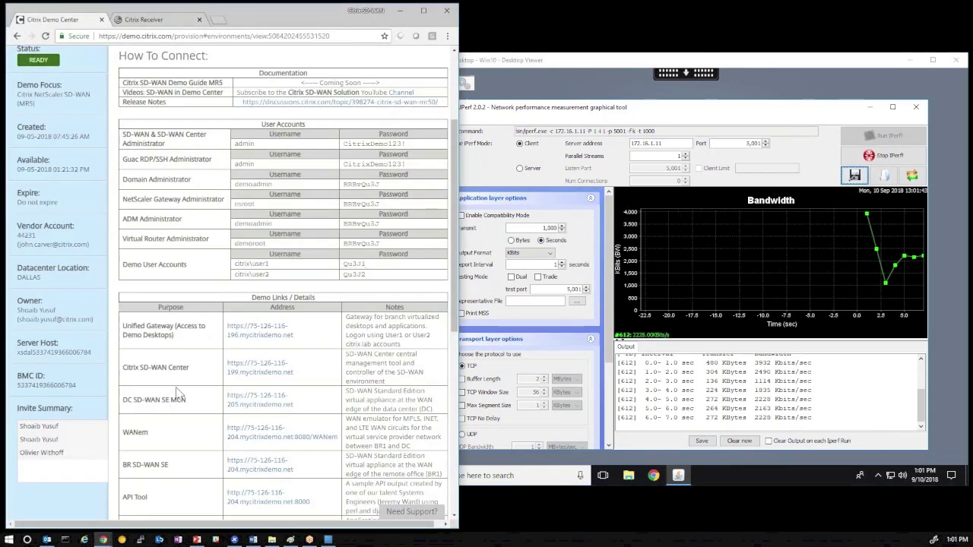
{"action": "scroll", "coordinate": [452, 215], "scroll_direction": "down", "scroll_amount": 3}
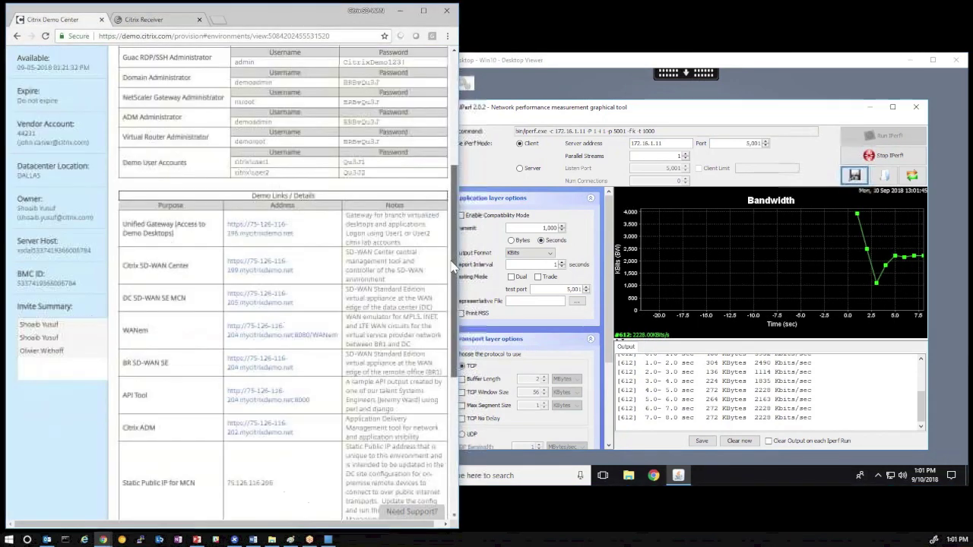
{"action": "left_click_drag", "start_coordinate": [169, 358], "coordinate": [121, 358]}
{"action": "right_click", "coordinate": [255, 359]}
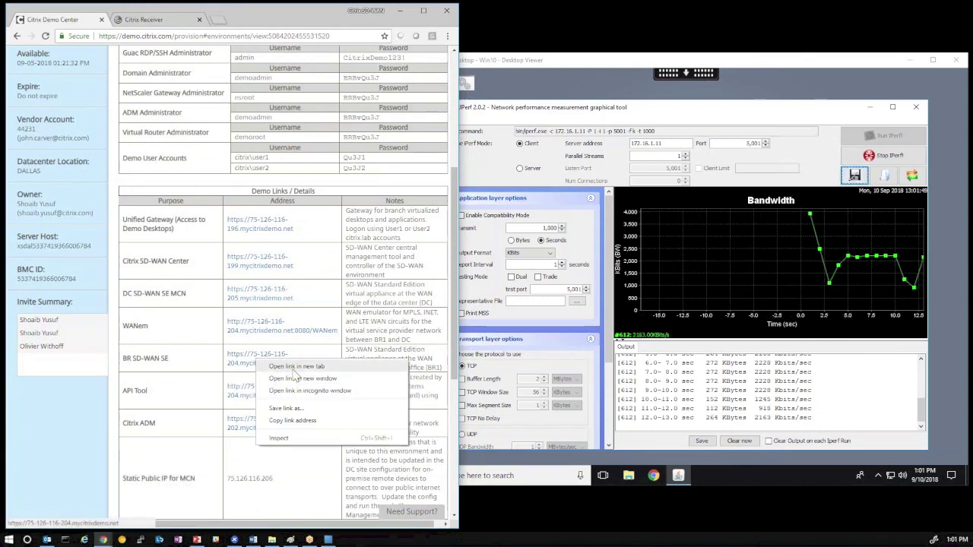
{"action": "left_click", "coordinate": [281, 365]}
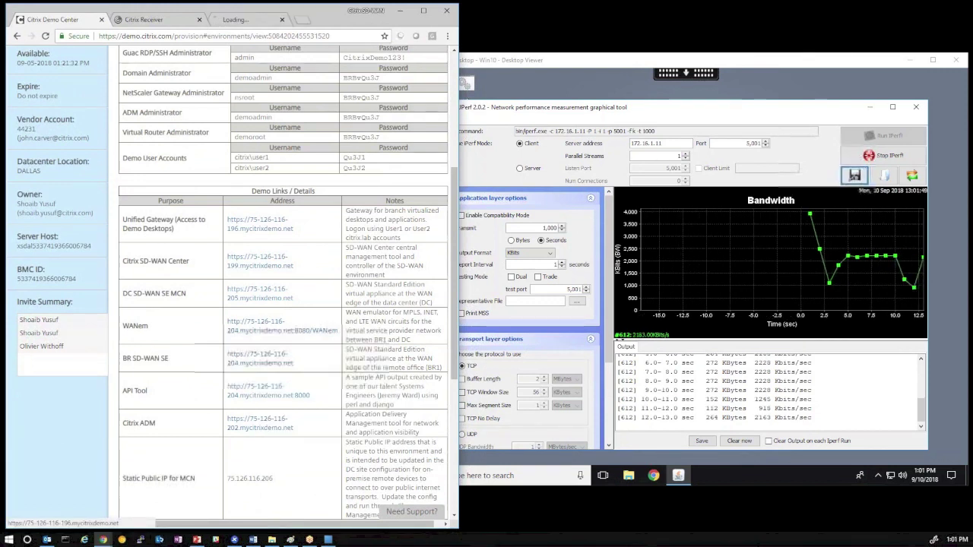
{"action": "left_click", "coordinate": [236, 23]}
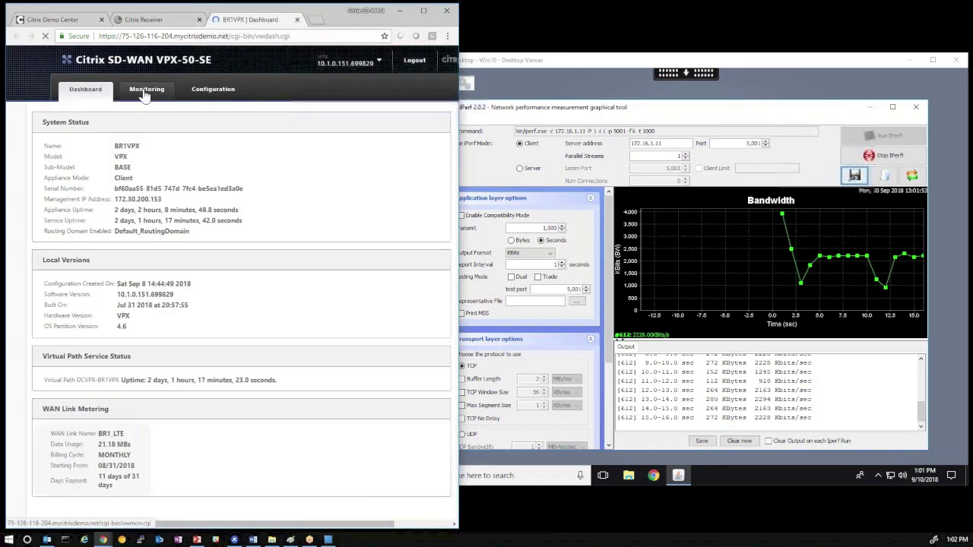
Start 5-second auto-refresh of Paths (Summary) under Monitoring > Statistics and widen the window for more columns
{"action": "left_click", "coordinate": [145, 90]}
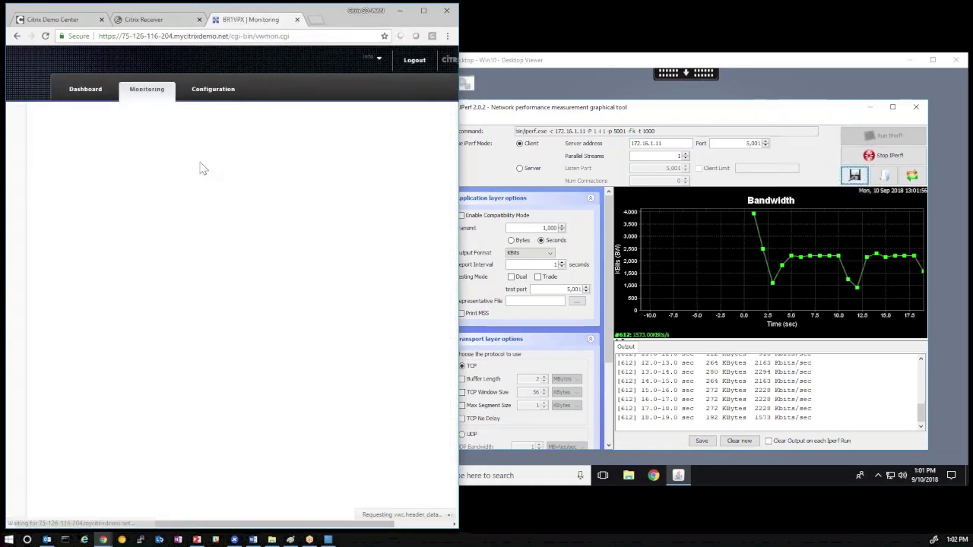
{"action": "left_click", "coordinate": [72, 120]}
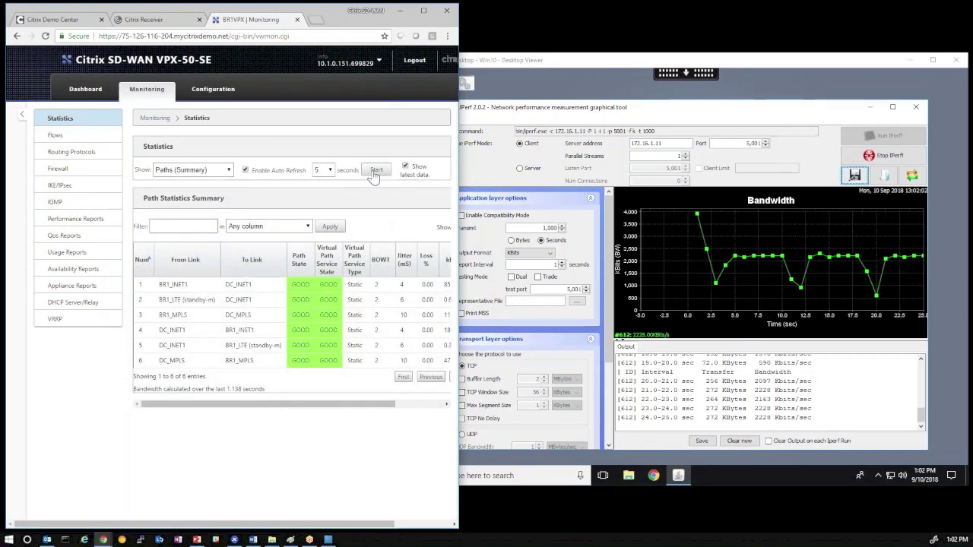
{"action": "left_click", "coordinate": [376, 170]}
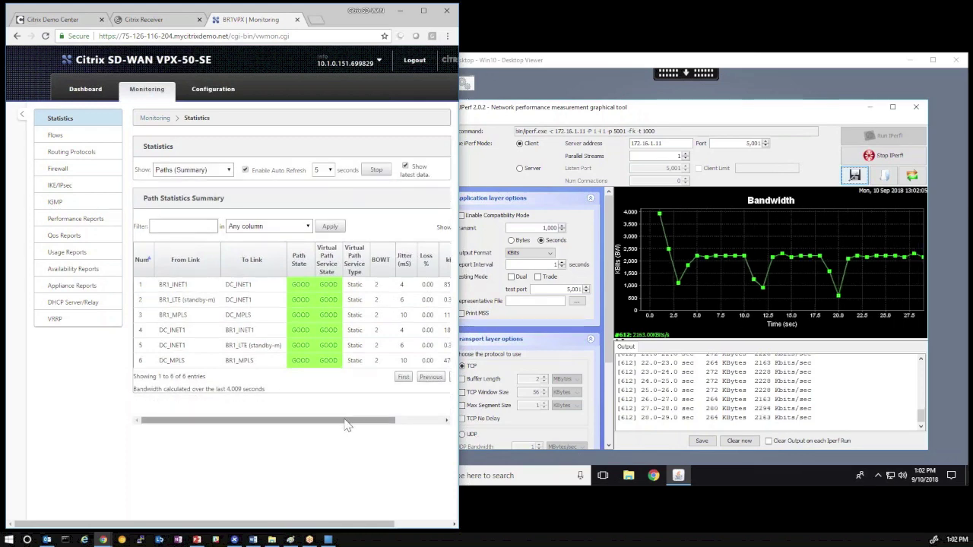
{"action": "left_click_drag", "start_coordinate": [346, 426], "coordinate": [351, 423]}
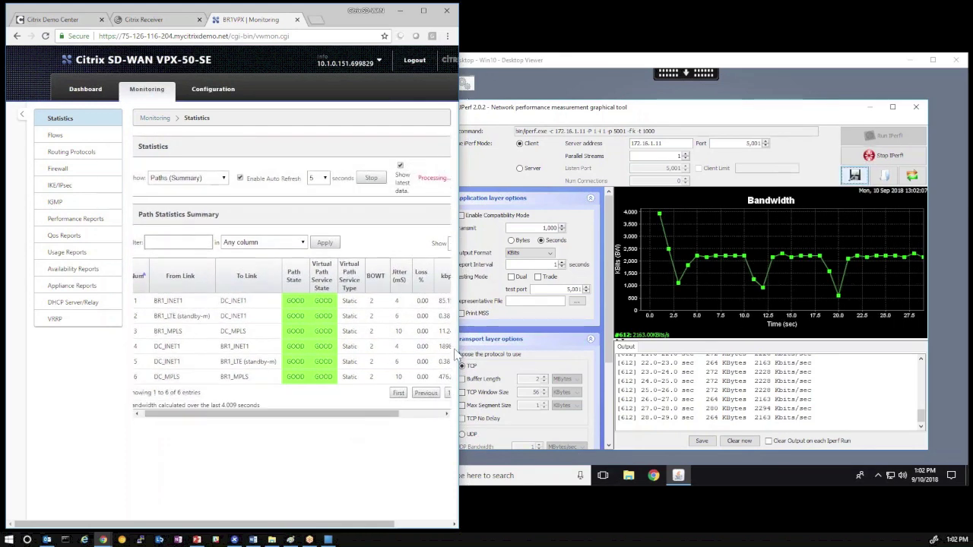
{"action": "left_click_drag", "start_coordinate": [459, 502], "coordinate": [520, 502]}
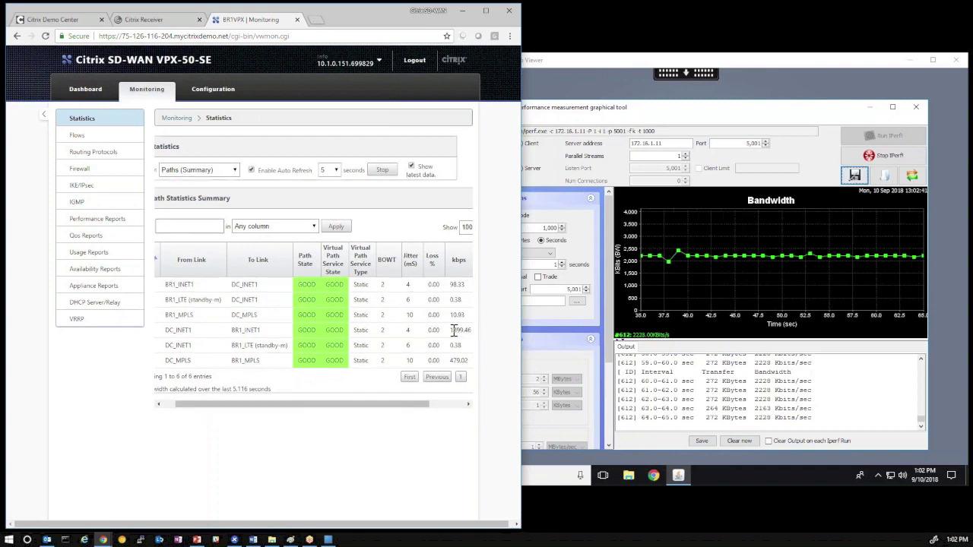
{"action": "left_click_drag", "start_coordinate": [449, 348], "coordinate": [417, 351]}
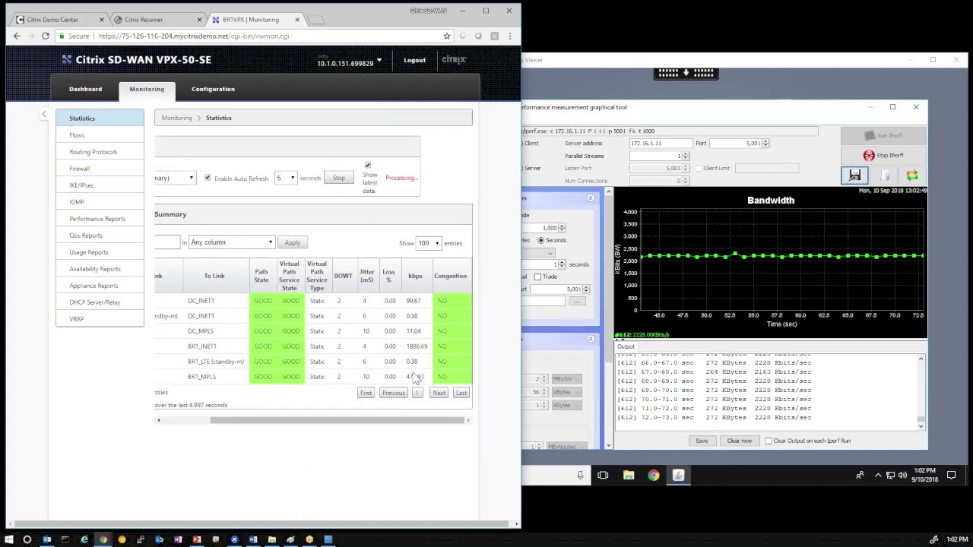
Check JPerf holds steady near 2228 Kbits/sec, then go back to the Demo Center page
{"action": "left_click", "coordinate": [784, 285]}
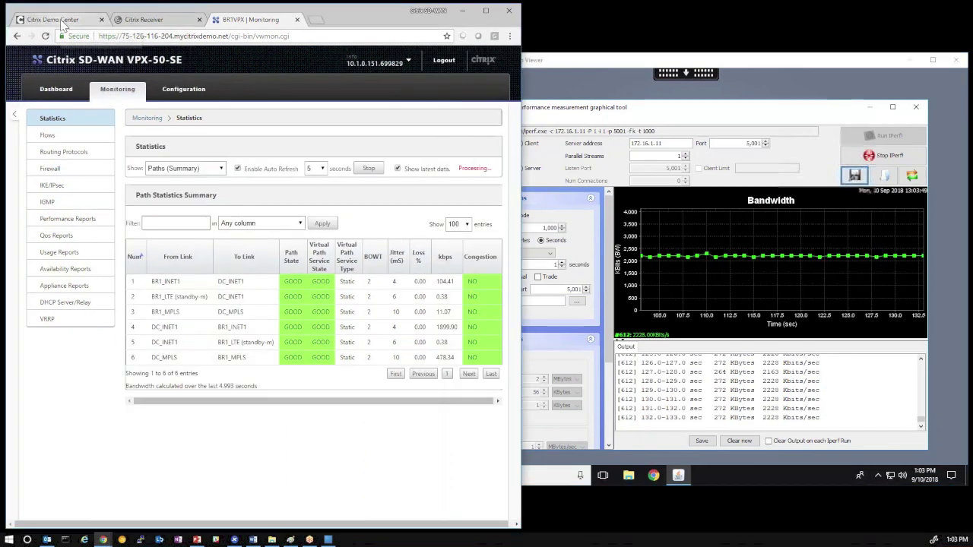
{"action": "left_click", "coordinate": [63, 23]}
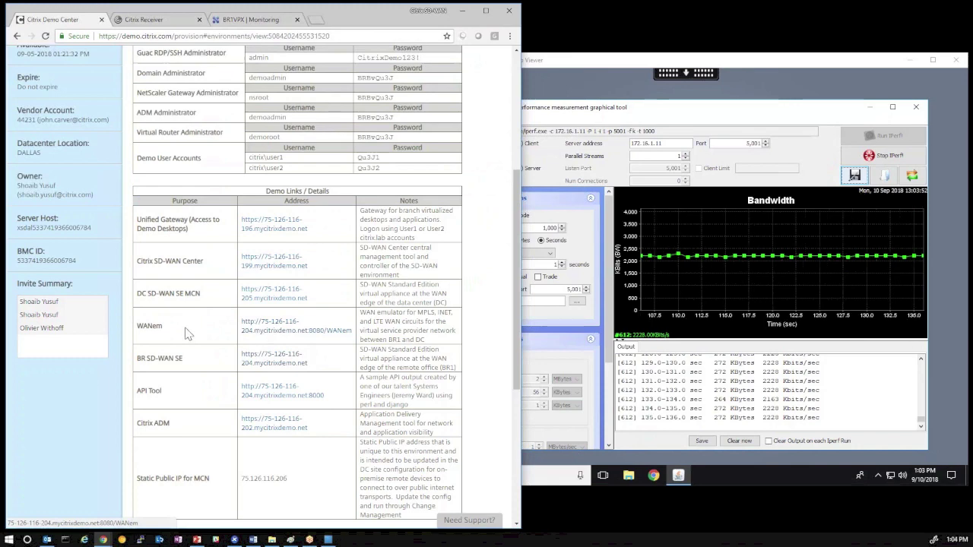
Open the WANem link in a new tab and go to its administration page
{"action": "right_click", "coordinate": [290, 330]}
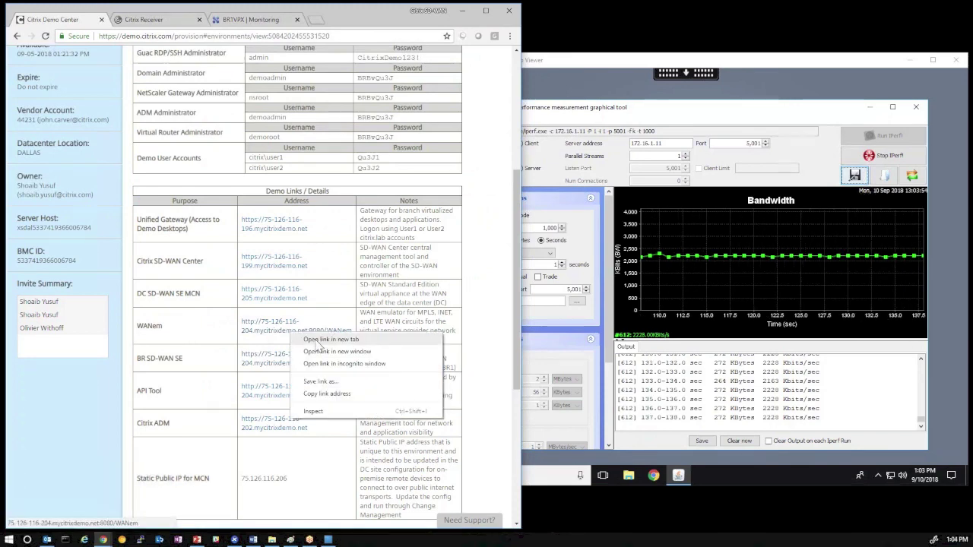
{"action": "left_click", "coordinate": [312, 338]}
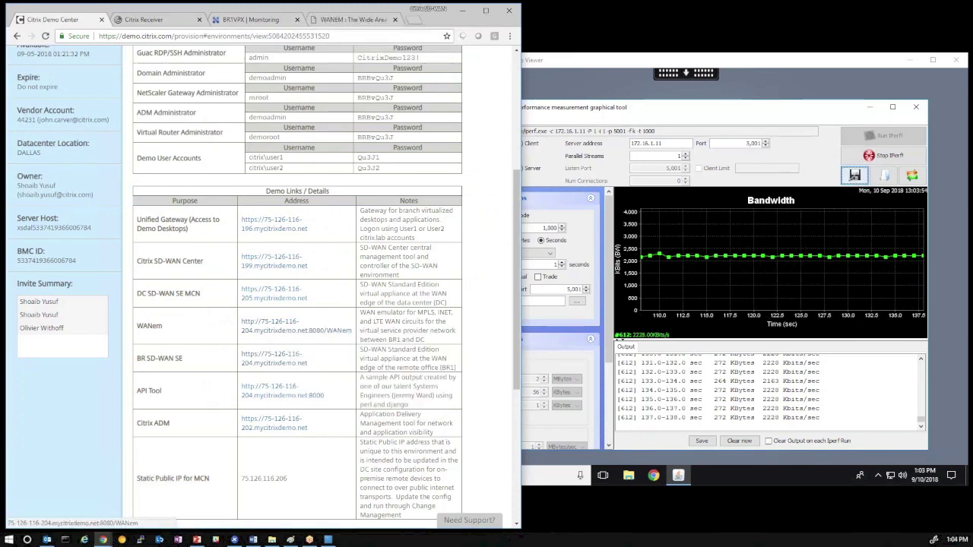
{"action": "left_click", "coordinate": [353, 25]}
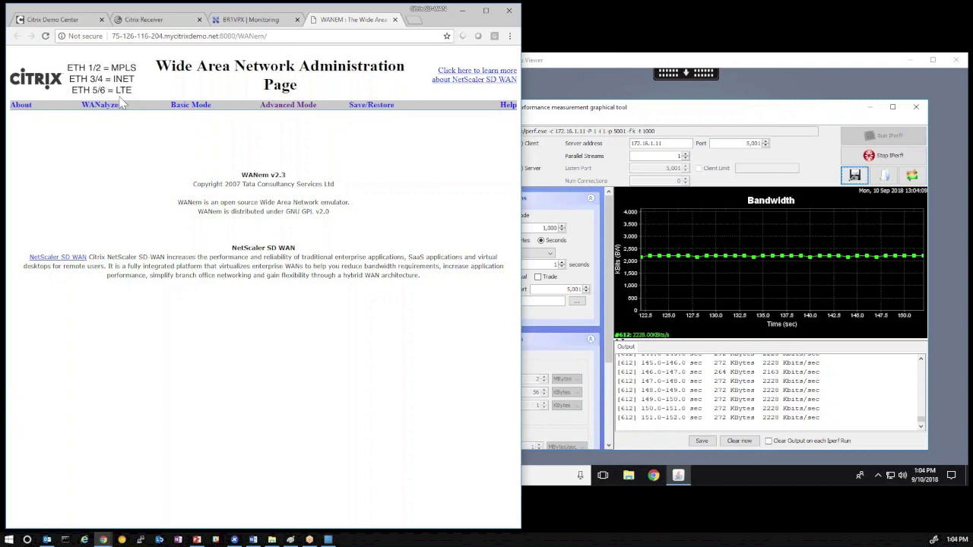
In WANem Advanced Mode, apply a 100% packet-loss rule to interface eth3
{"action": "left_click", "coordinate": [288, 105]}
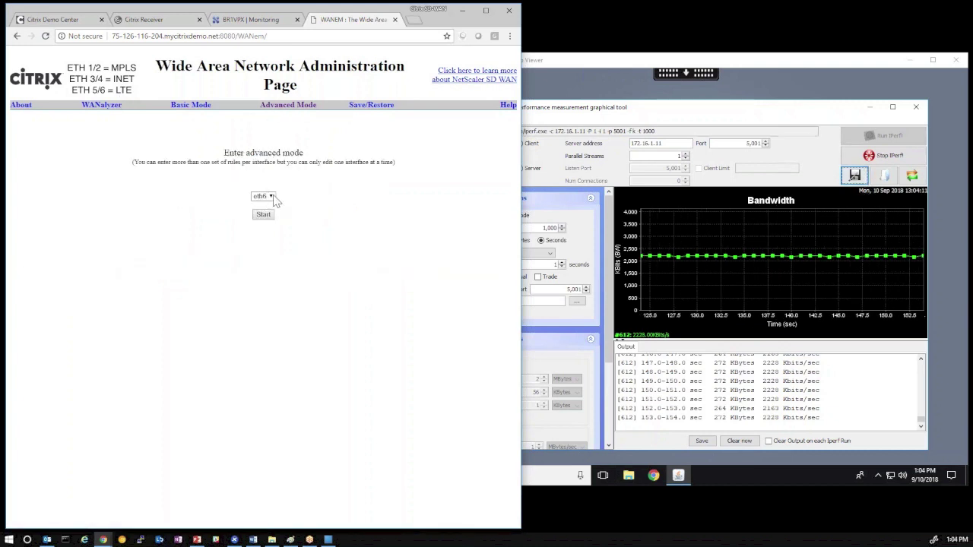
{"action": "left_click", "coordinate": [264, 197]}
{"action": "left_click", "coordinate": [261, 258]}
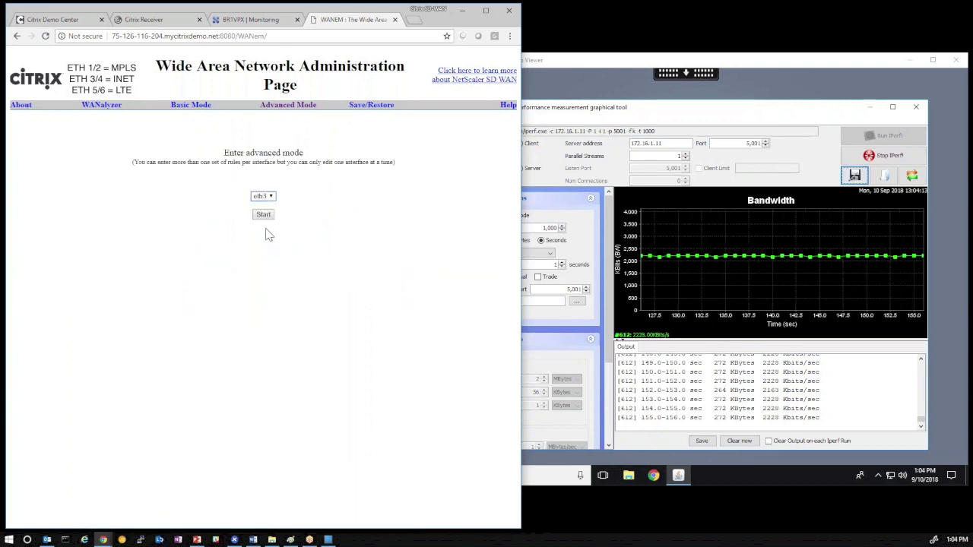
{"action": "left_click", "coordinate": [263, 214]}
{"action": "left_click", "coordinate": [182, 213]}
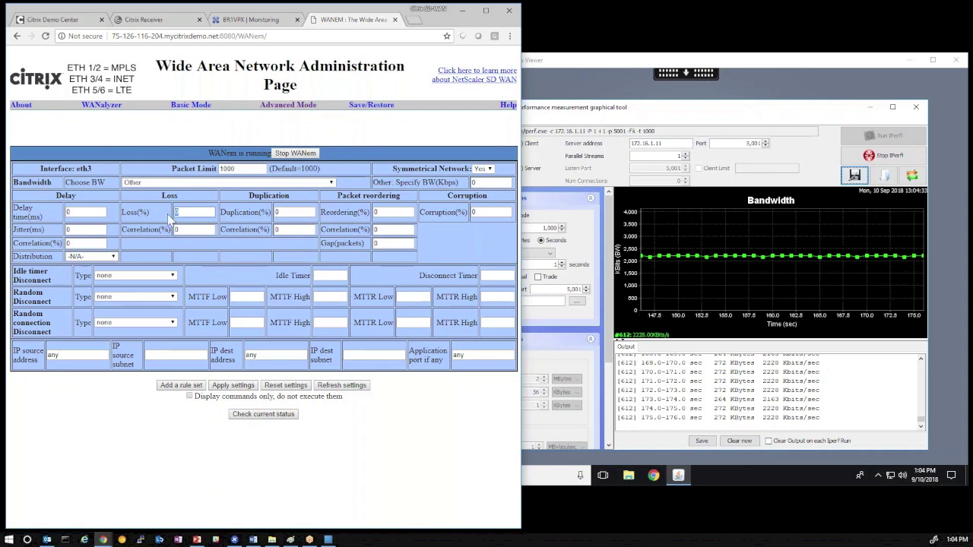
{"action": "type", "text": "100"}
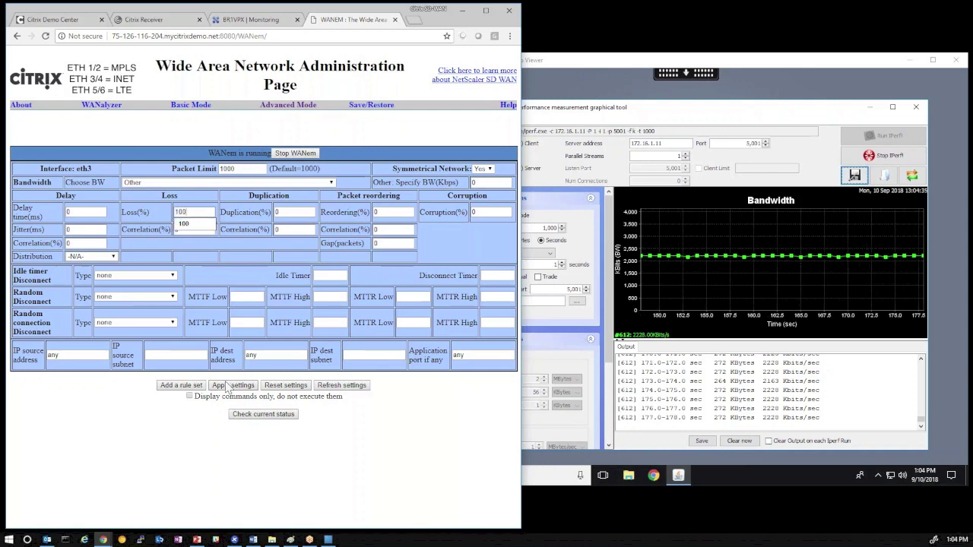
{"action": "left_click", "coordinate": [226, 386]}
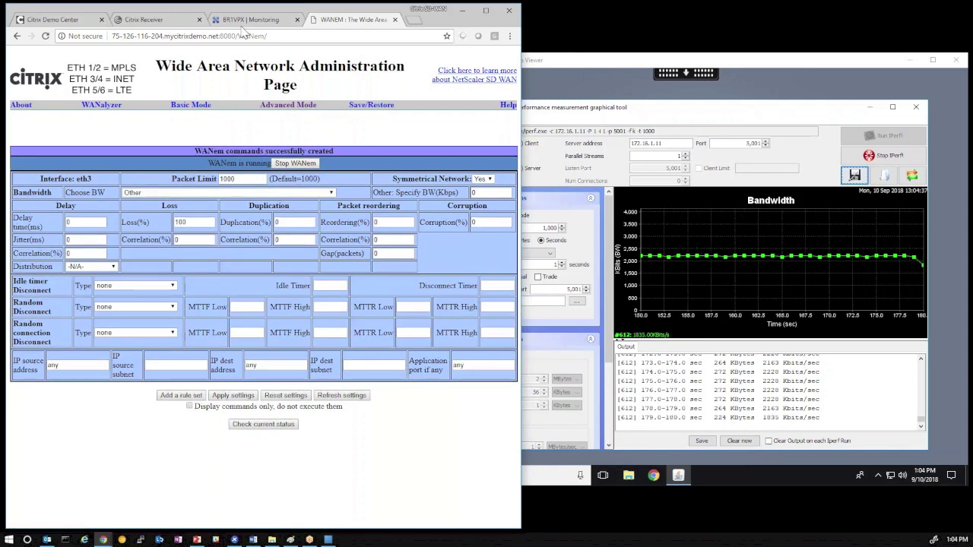
{"action": "left_click", "coordinate": [249, 21]}
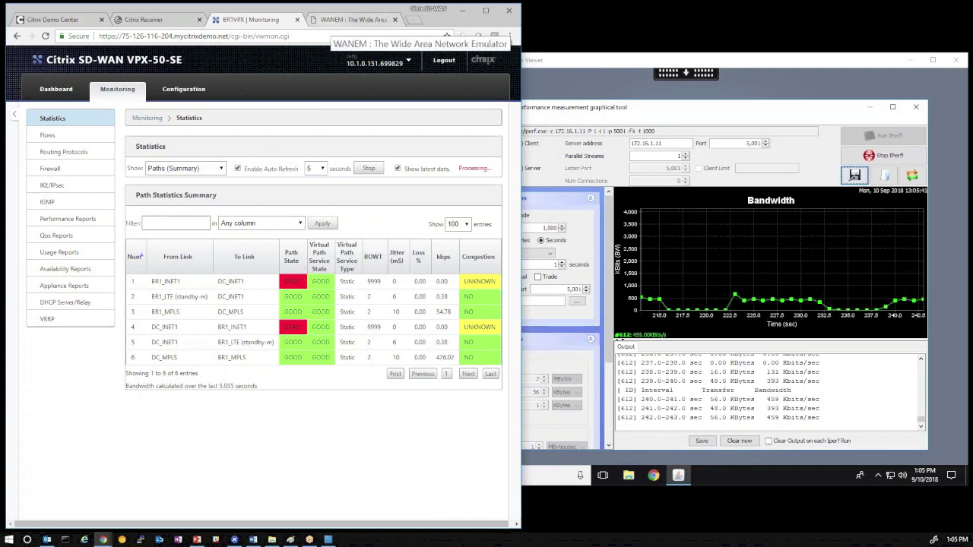
Review the path summary showing both INET paths down, then return to the WANem tab
{"action": "left_click", "coordinate": [342, 19]}
Apply a 100% packet-loss rule to WANem interface eth1 (MPLS), then return to path statistics
{"action": "left_click", "coordinate": [288, 104]}
{"action": "left_click", "coordinate": [262, 196]}
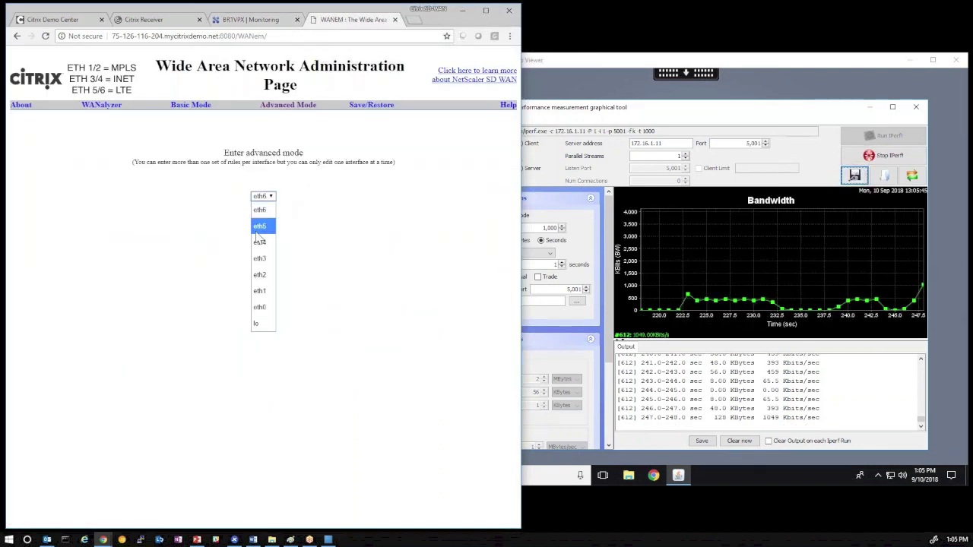
{"action": "left_click", "coordinate": [259, 290]}
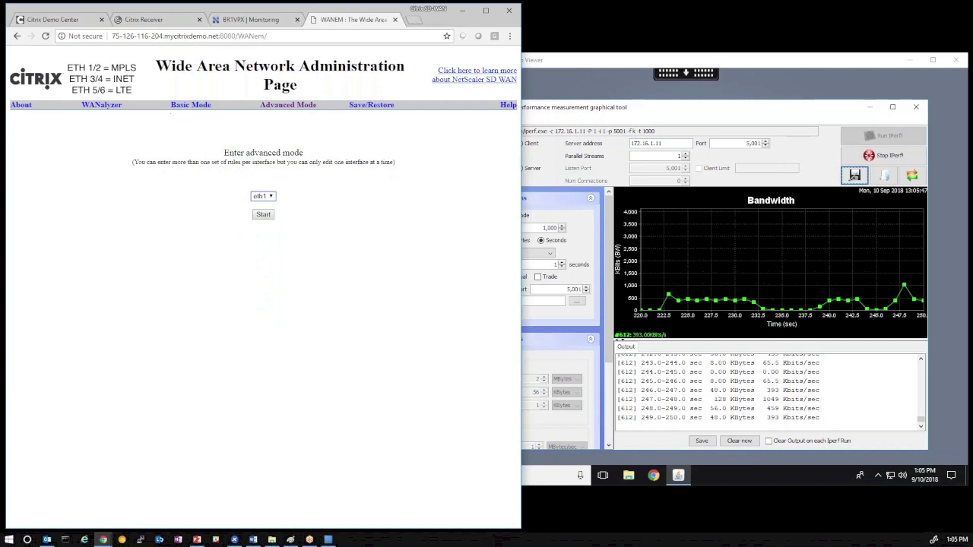
{"action": "left_click", "coordinate": [264, 215]}
{"action": "double_click", "coordinate": [204, 212]}
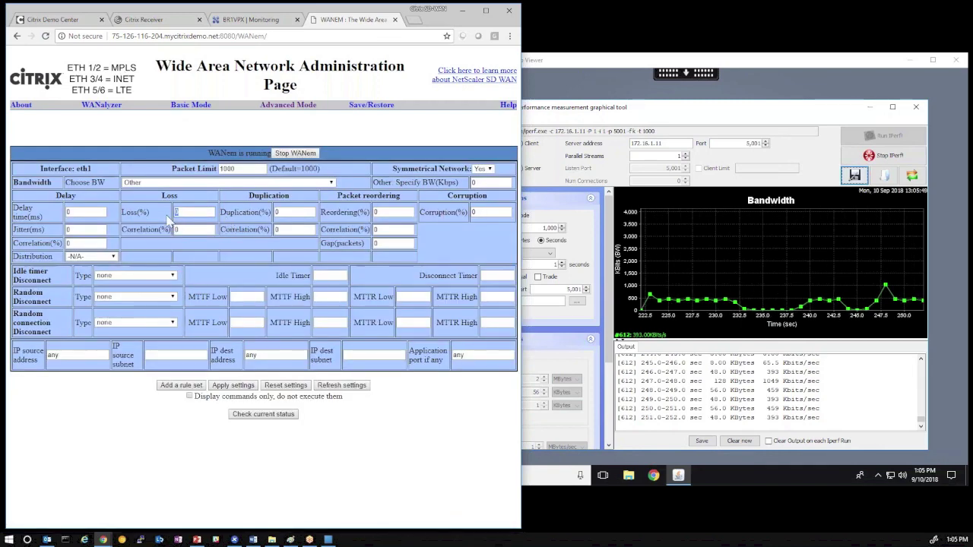
{"action": "type", "text": "100"}
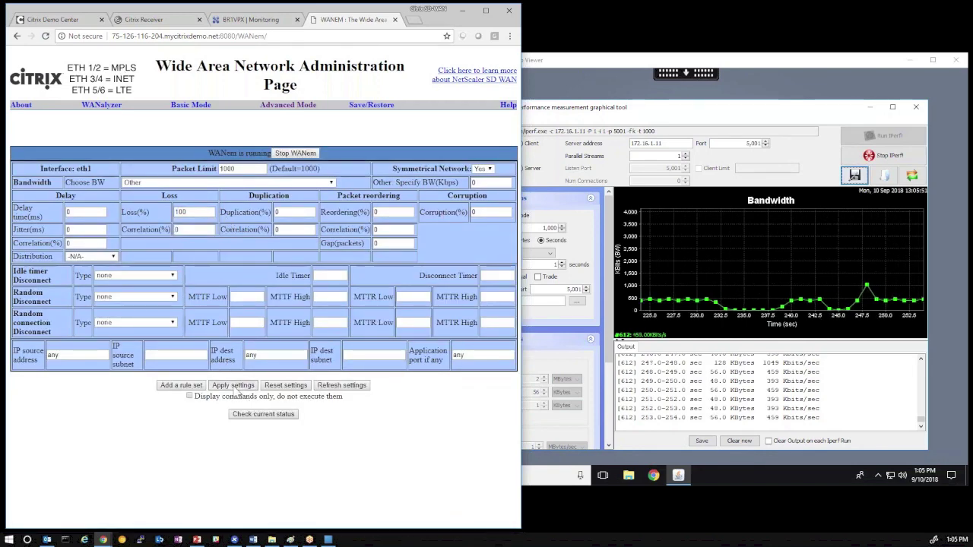
{"action": "left_click", "coordinate": [235, 386]}
{"action": "left_click", "coordinate": [239, 19]}
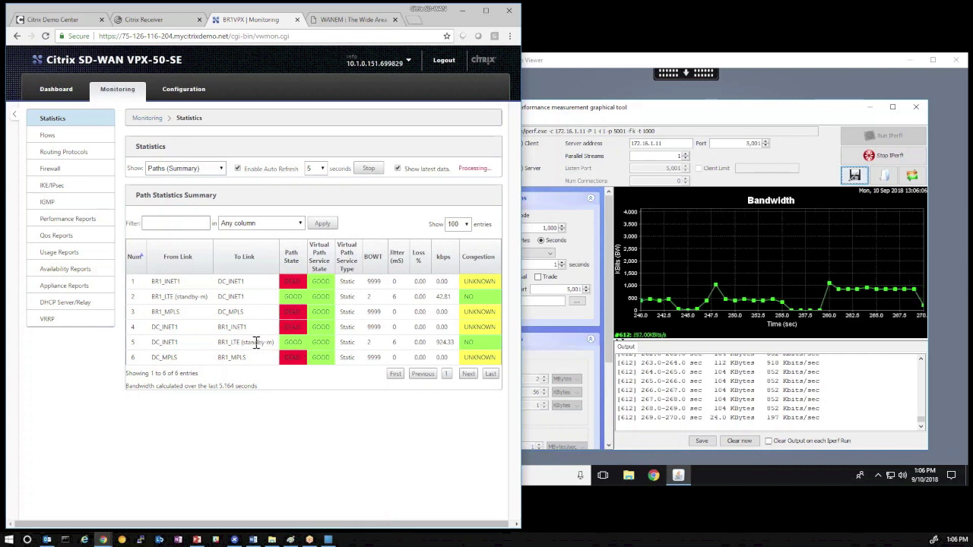
Highlight the LTE standby path's traffic rate in the Path Statistics Summary
{"action": "double_click", "coordinate": [454, 342]}
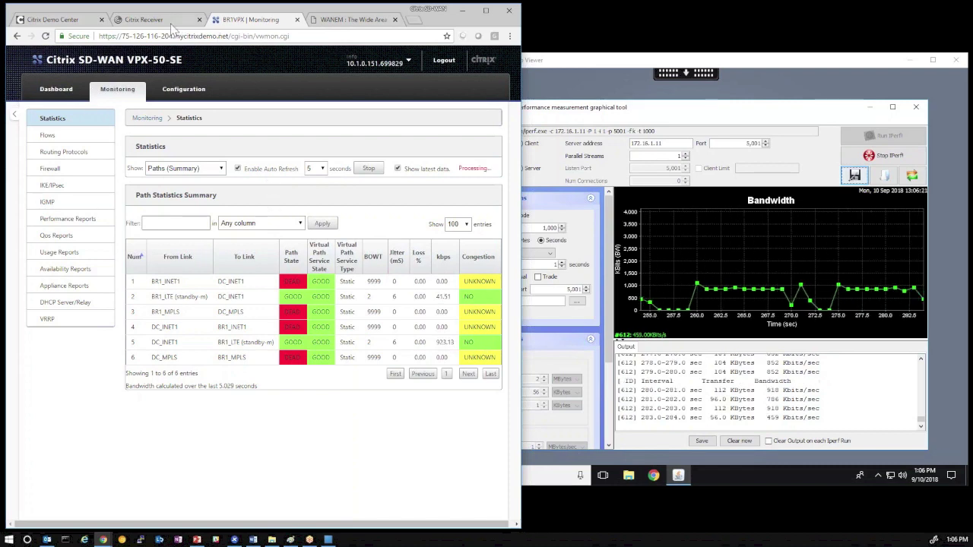
Change eth1's Loss(%) from 100 to 0 in WANem, then return to path statistics
{"action": "left_click", "coordinate": [350, 19]}
{"action": "double_click", "coordinate": [190, 222]}
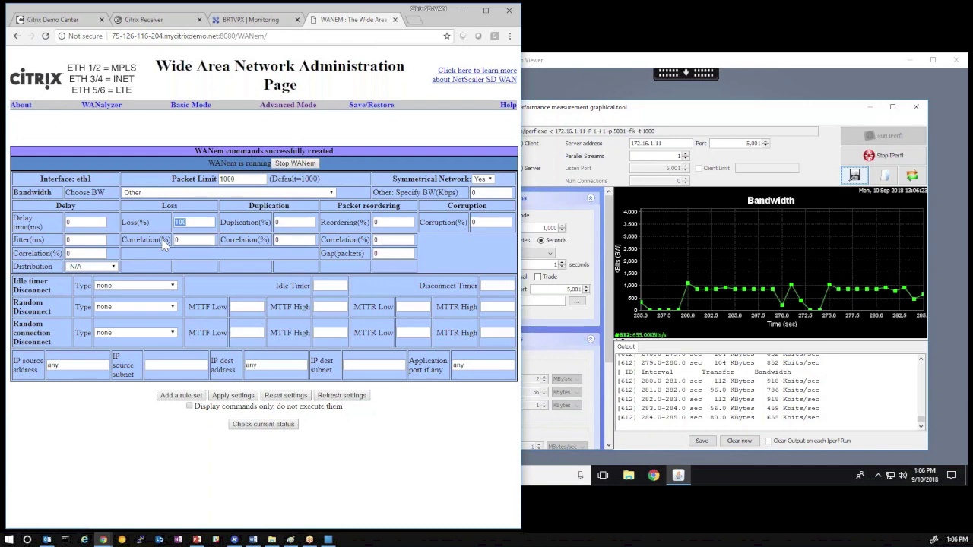
{"action": "type", "text": "0"}
{"action": "left_click", "coordinate": [232, 396]}
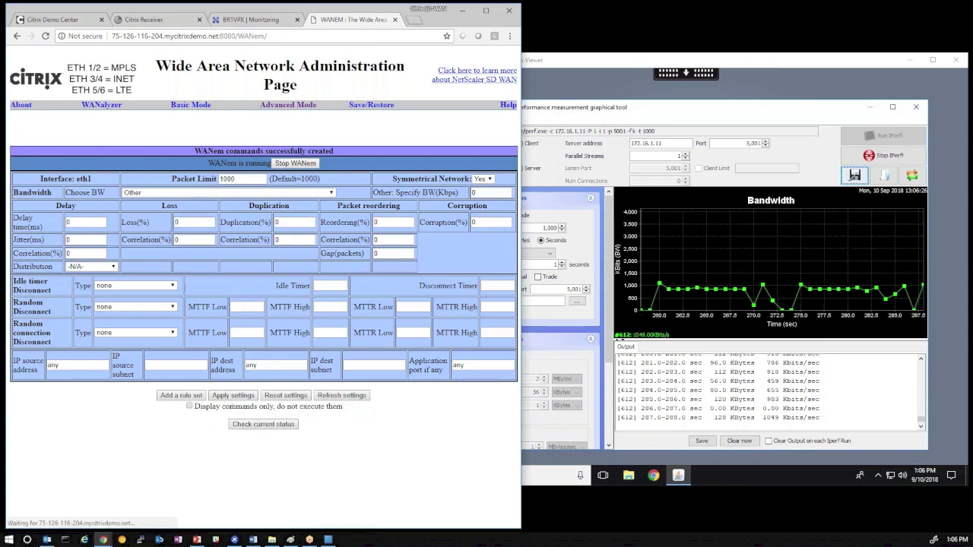
{"action": "left_click", "coordinate": [222, 21]}
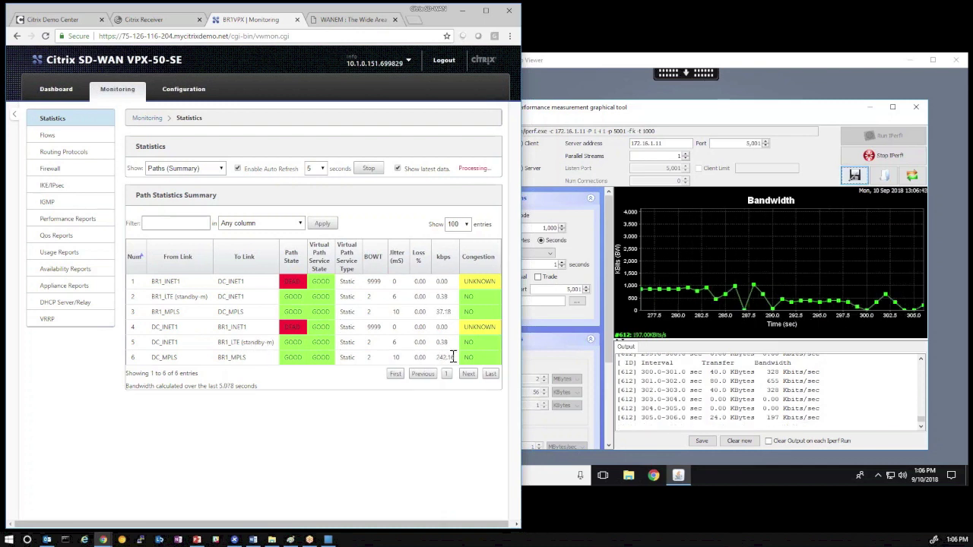
Point out the recovered MPLS throughput in row 6, then go back to the WANem page
{"action": "left_click_drag", "start_coordinate": [455, 358], "coordinate": [440, 359]}
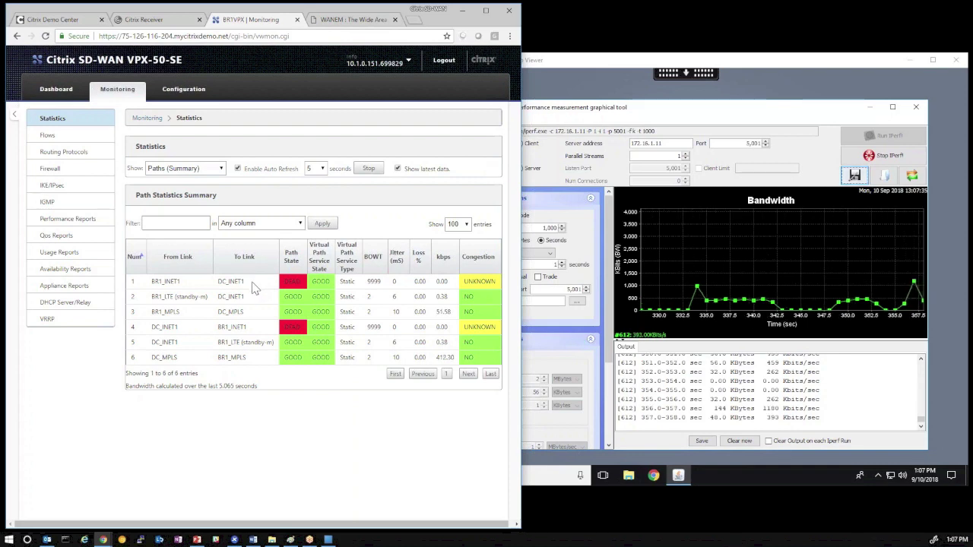
{"action": "left_click", "coordinate": [324, 24]}
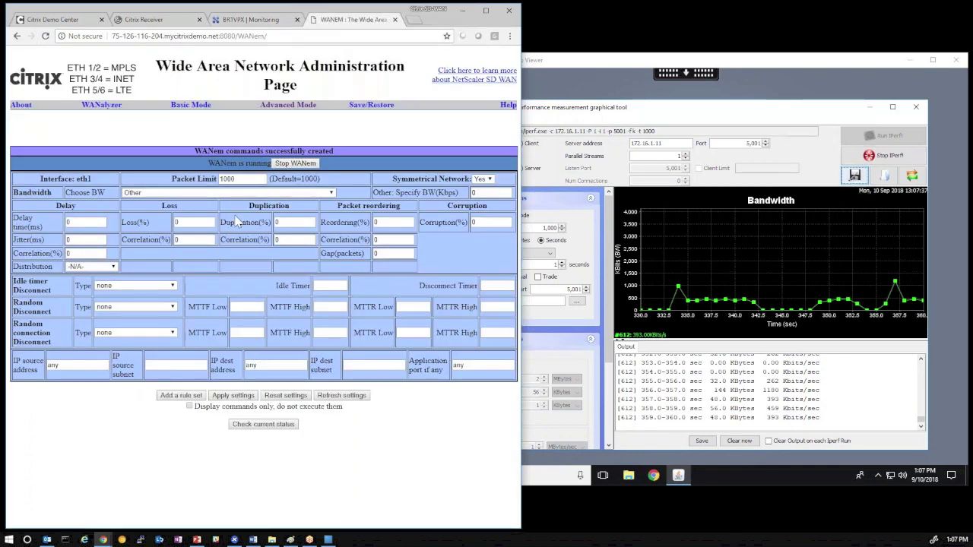
Set WANem interface eth3 (INET) back to 0% loss, then return to path statistics
{"action": "left_click", "coordinate": [281, 105]}
{"action": "left_click", "coordinate": [263, 196]}
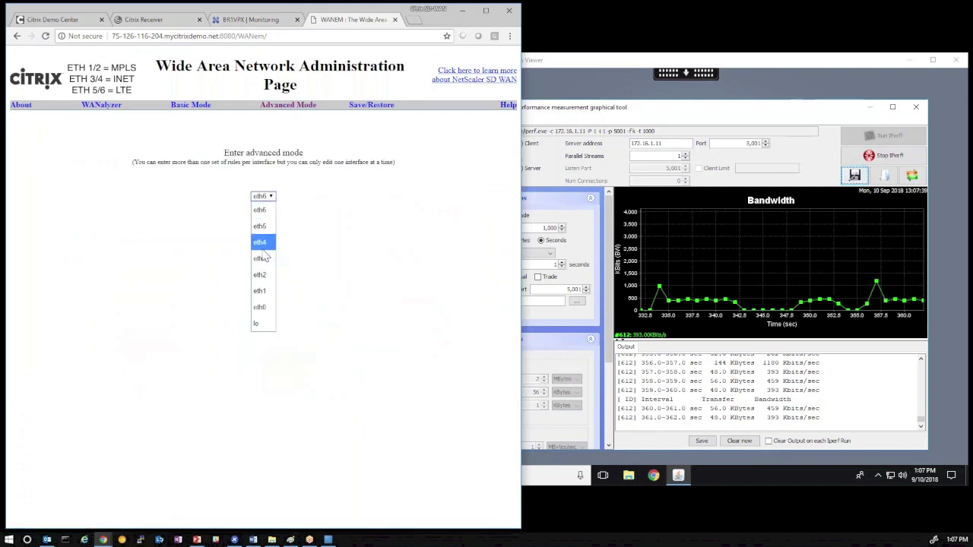
{"action": "left_click", "coordinate": [264, 258]}
{"action": "left_click", "coordinate": [263, 196]}
{"action": "left_click", "coordinate": [263, 258]}
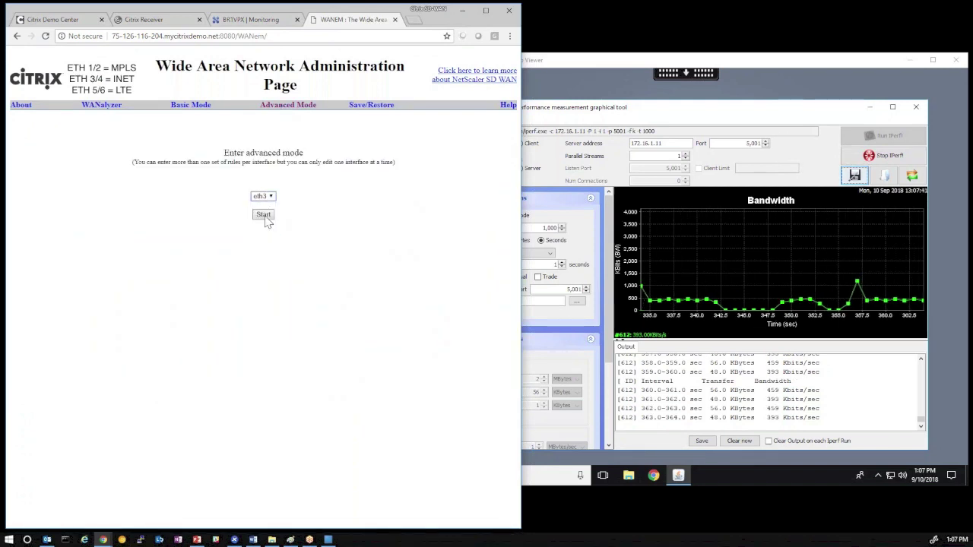
{"action": "left_click", "coordinate": [263, 215]}
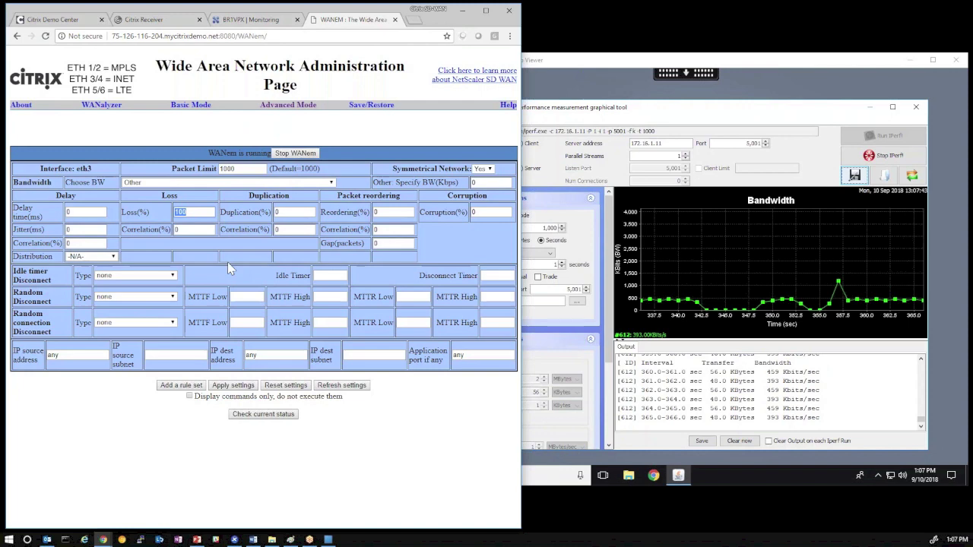
{"action": "type", "text": "0"}
{"action": "left_click", "coordinate": [232, 385]}
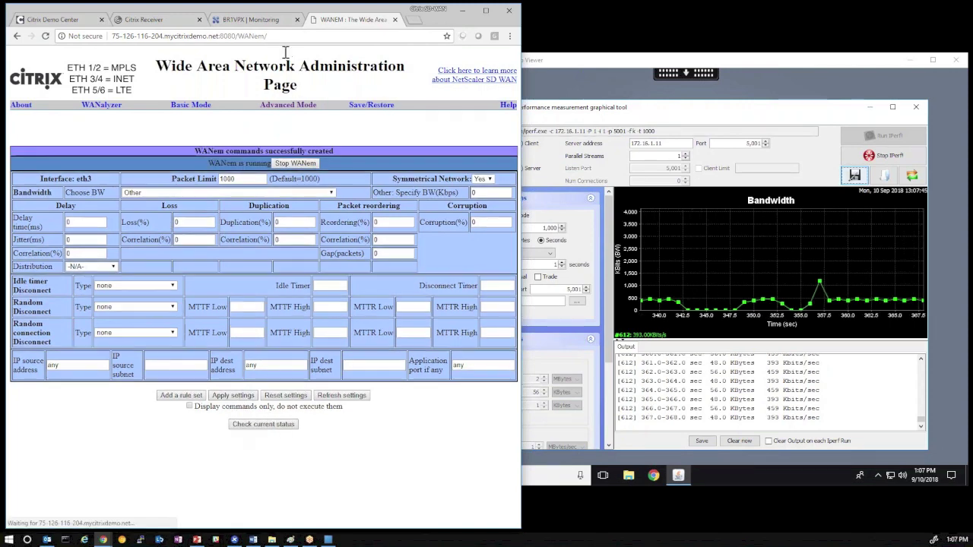
{"action": "left_click", "coordinate": [256, 20]}
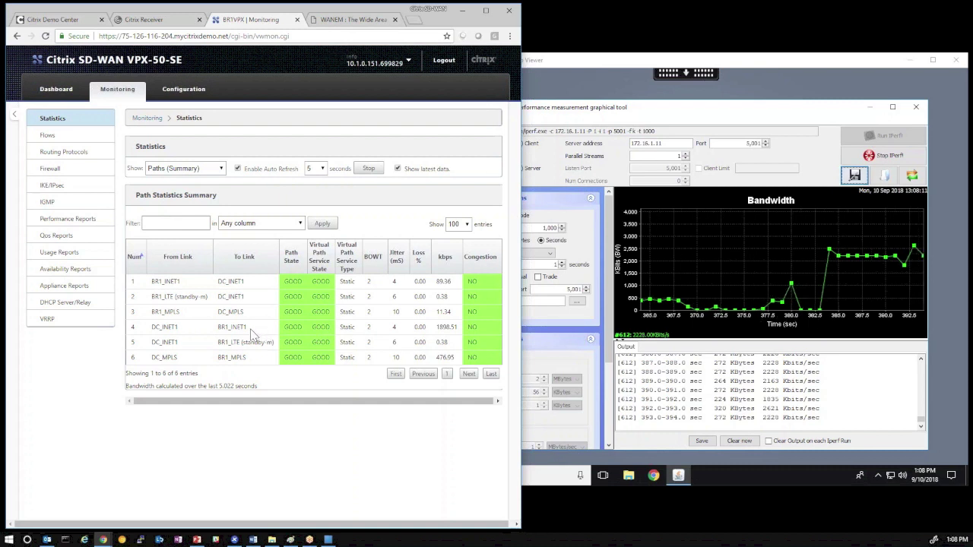
Point out the BR1_INET1 path and link names in rows 2–5 as all paths turn GOOD
{"action": "left_click_drag", "start_coordinate": [253, 328], "coordinate": [221, 328]}
{"action": "left_click", "coordinate": [251, 364]}
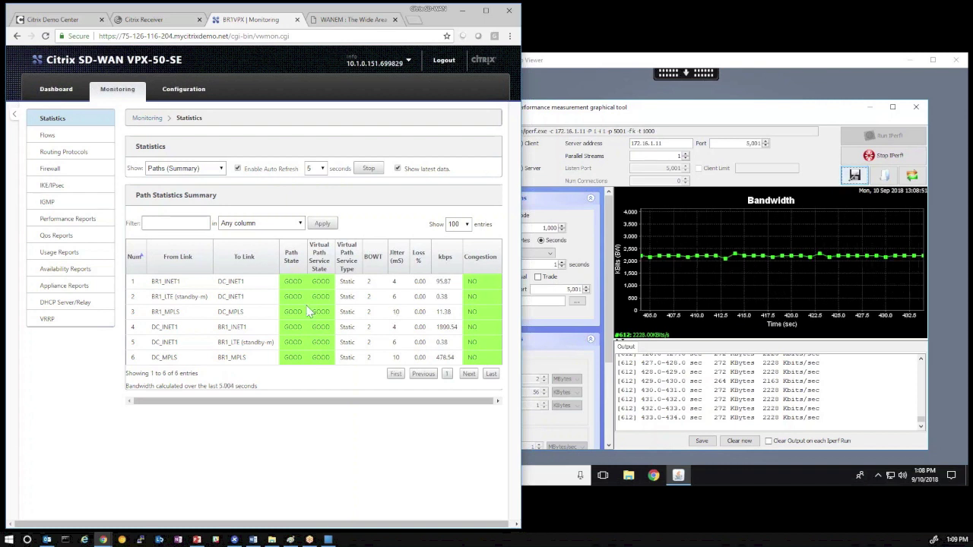
{"action": "left_click_drag", "start_coordinate": [221, 342], "coordinate": [241, 343]}
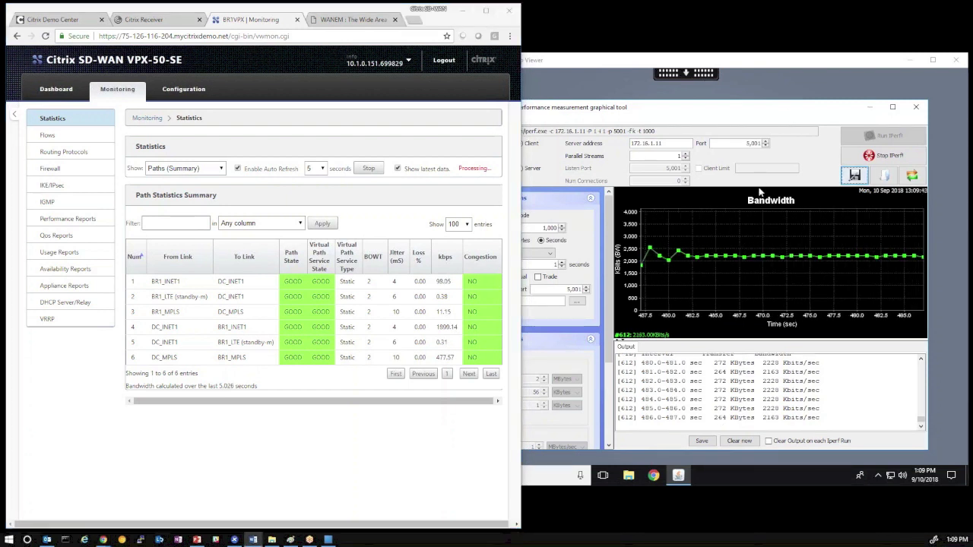
{"action": "left_click", "coordinate": [643, 145]}
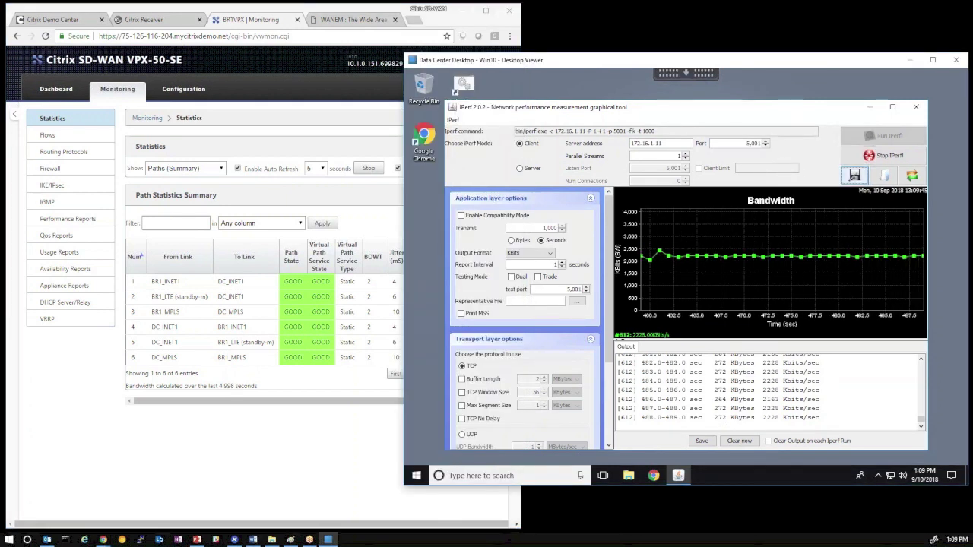
Stop the iPerf test, close JPerf, and sign out of the Win10 virtual desktop
{"action": "left_click", "coordinate": [894, 156]}
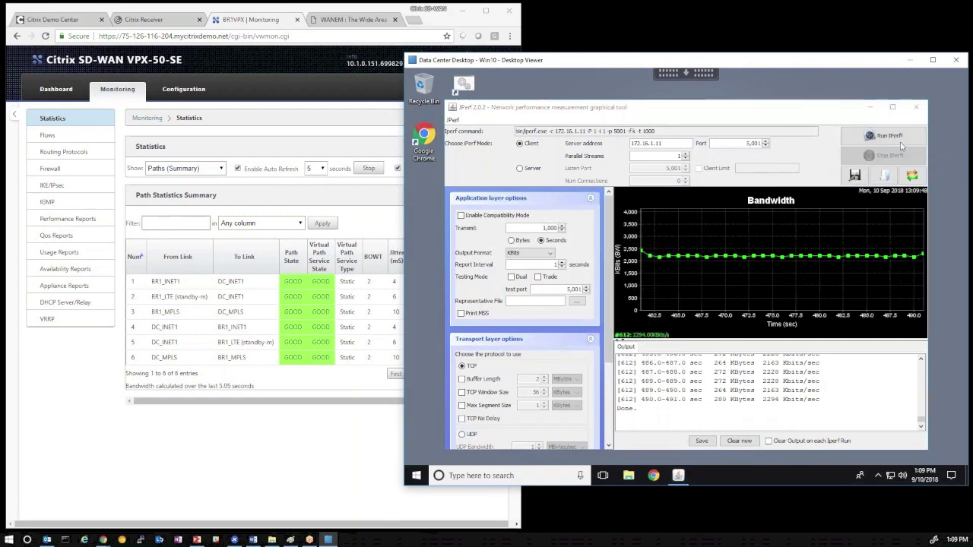
{"action": "left_click", "coordinate": [917, 107]}
{"action": "left_click", "coordinate": [417, 475]}
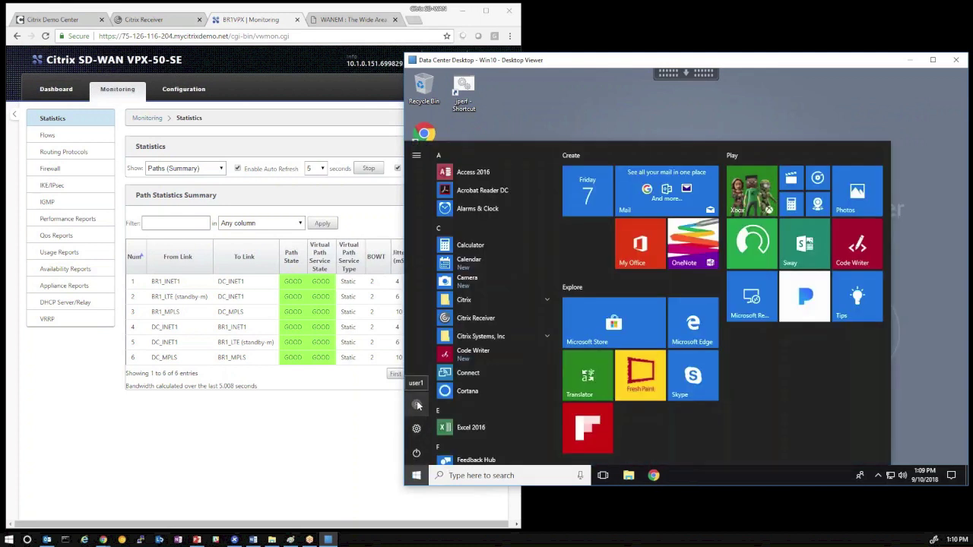
{"action": "left_click", "coordinate": [416, 405]}
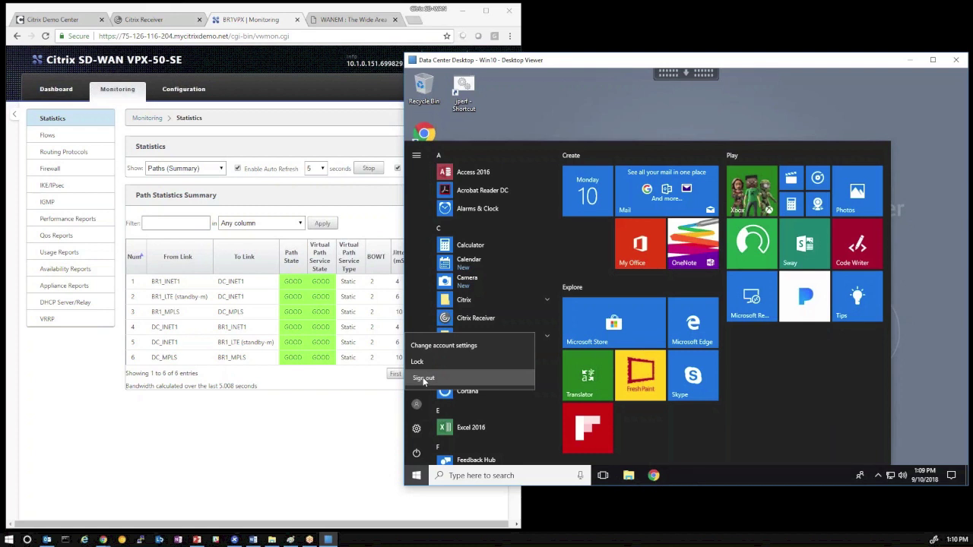
{"action": "left_click", "coordinate": [423, 379]}
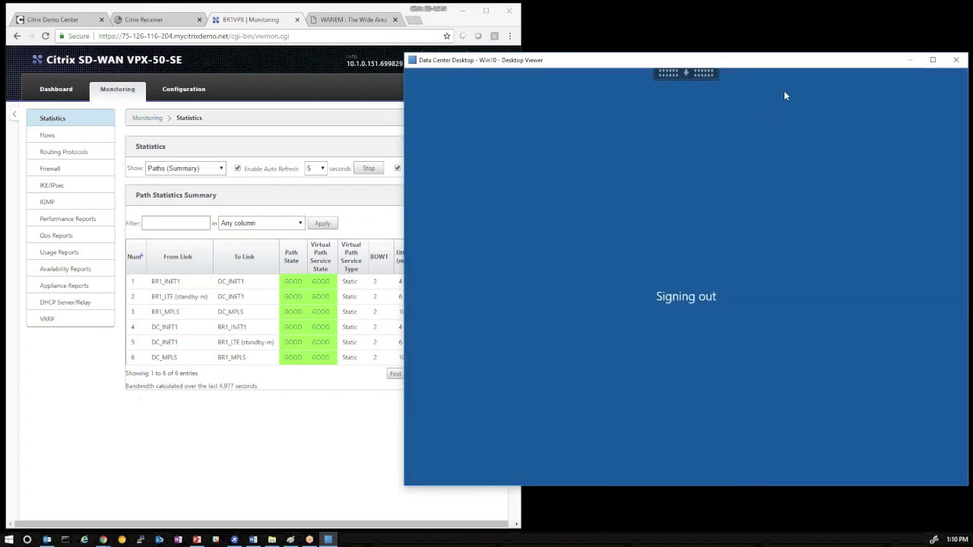